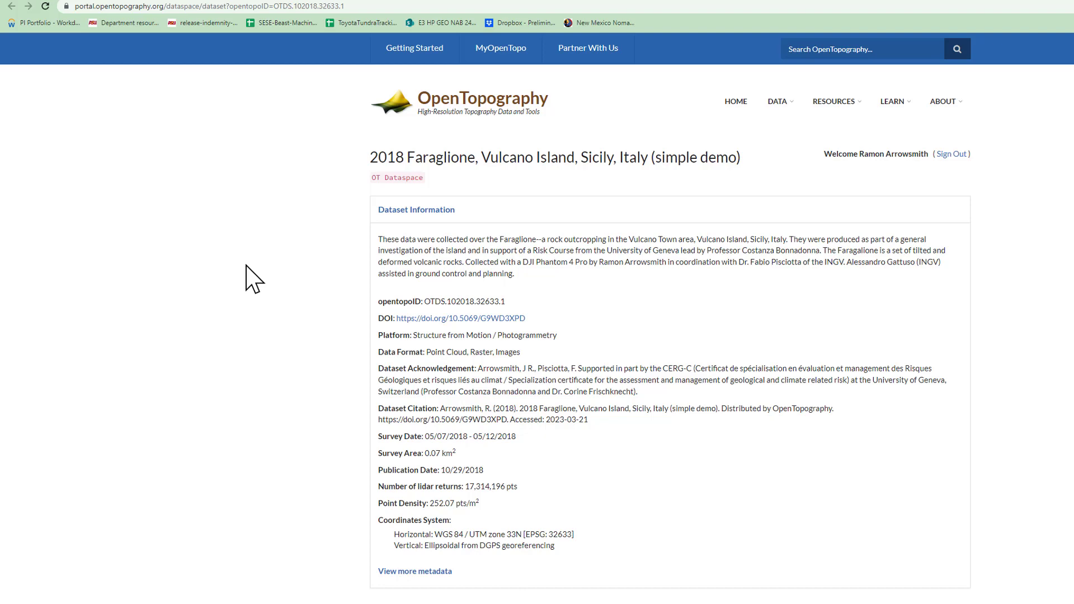
Review the dataset information and 3D preview, and enlarge the spatial extent map around the point cloud footprint at Vulcano
scroll(252, 277, down, 3)
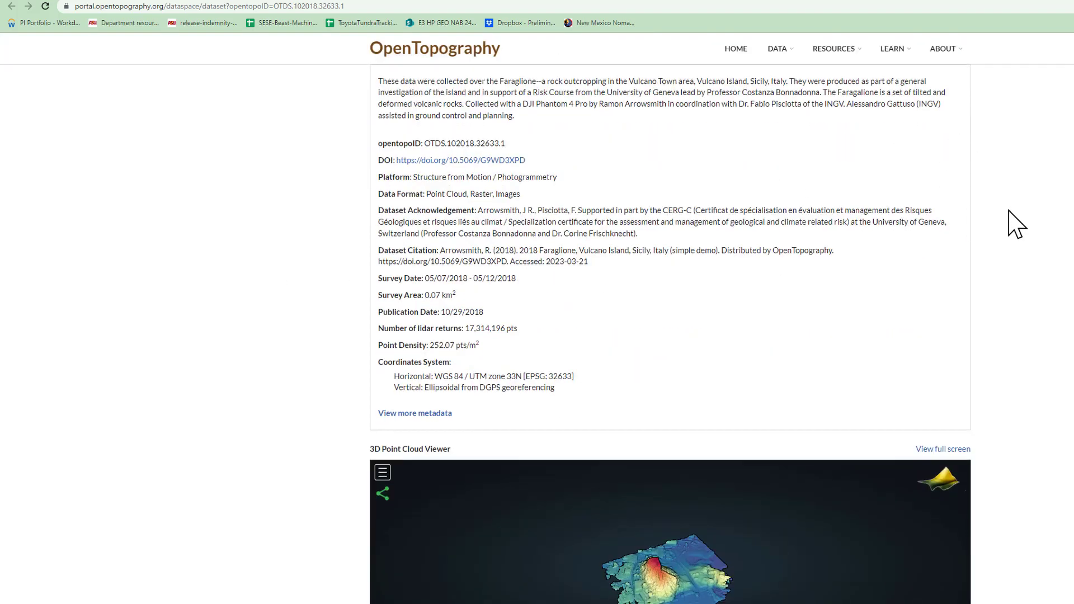
scroll(537, 334, down, 5)
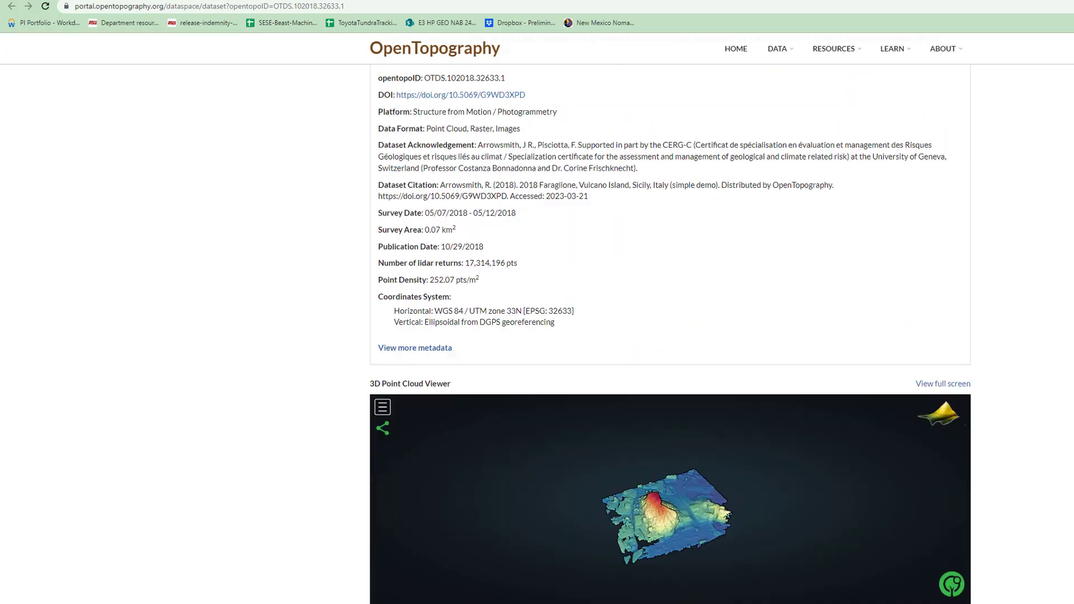
scroll(654, 448, down, 2)
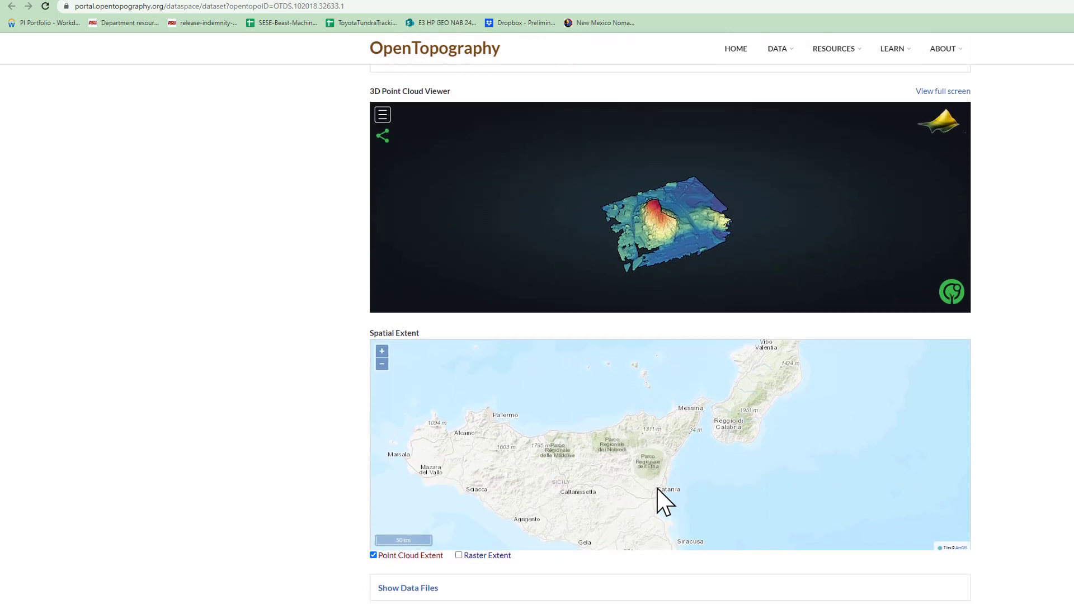
scroll(641, 425, up, 3)
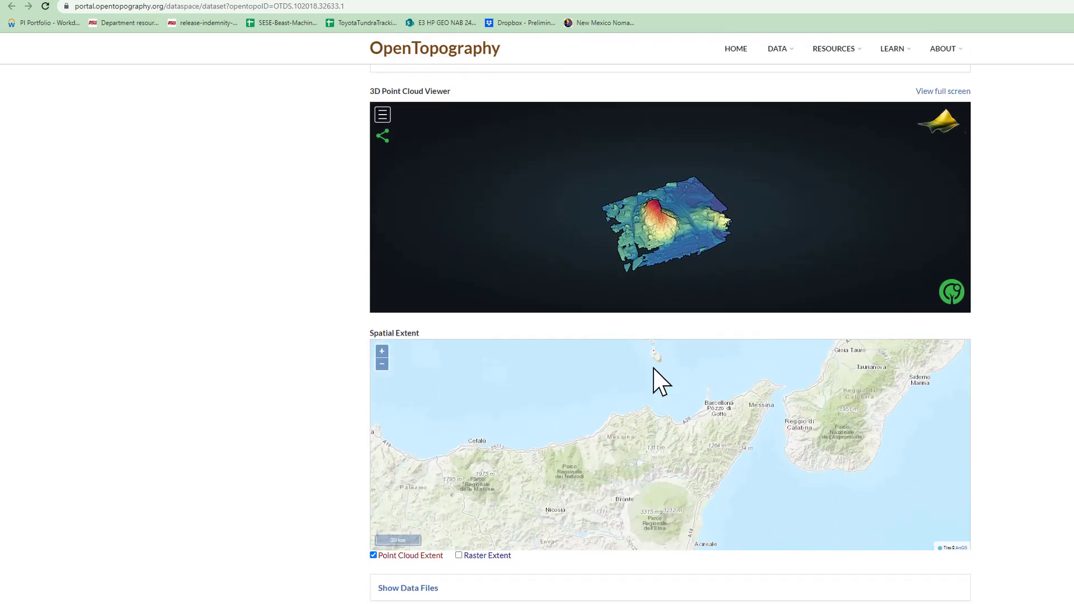
drag(667, 444, 669, 476)
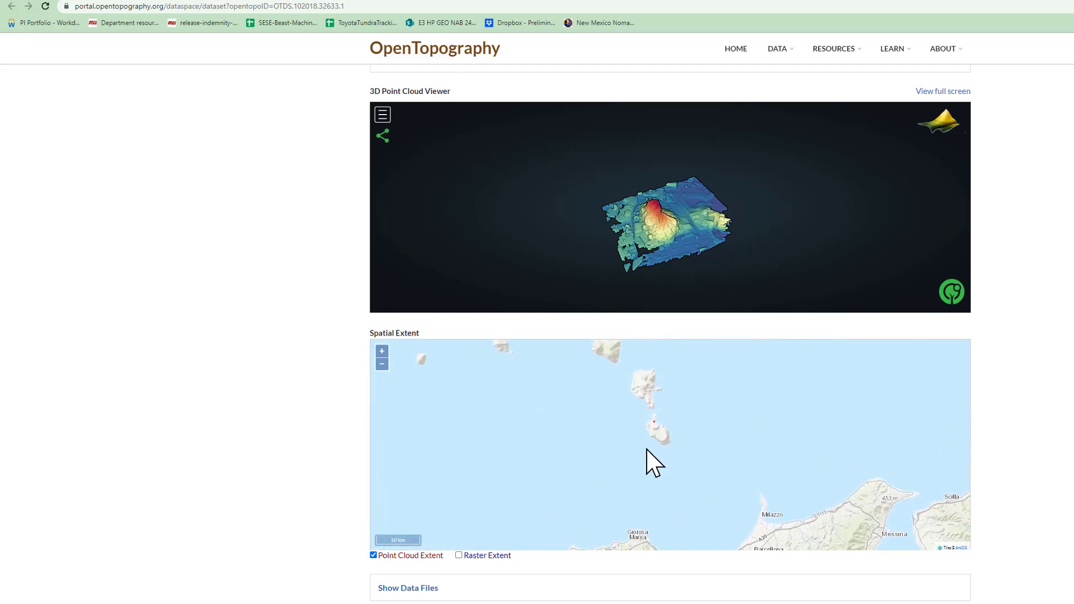
scroll(670, 432, up, 2)
drag(666, 431, 647, 488)
scroll(649, 434, up, 2)
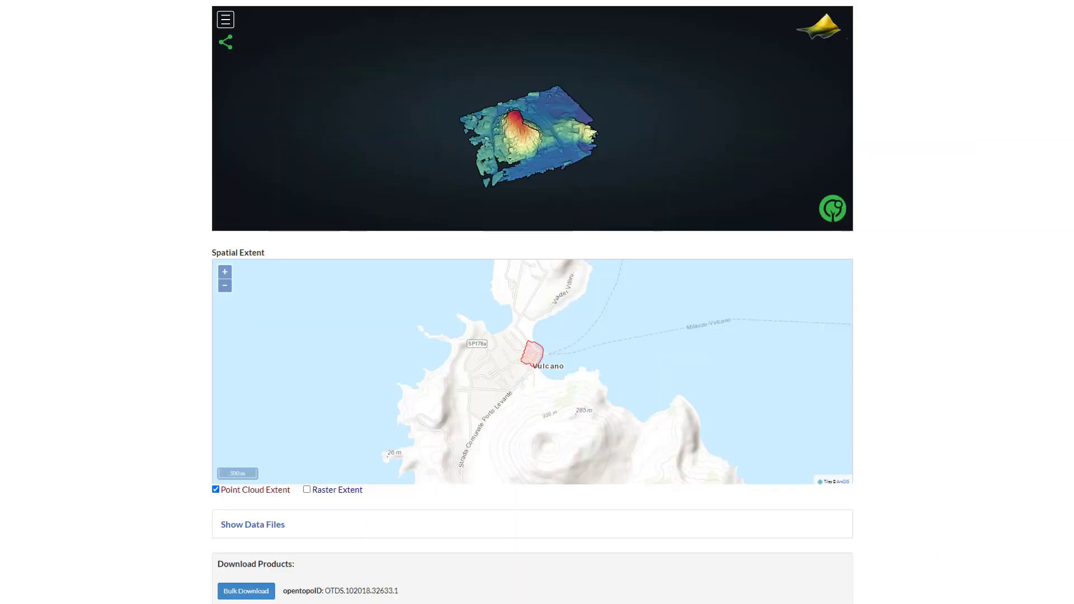
Expand the data files list and review the point cloud, raster and image files offered for download
scroll(731, 347, down, 3)
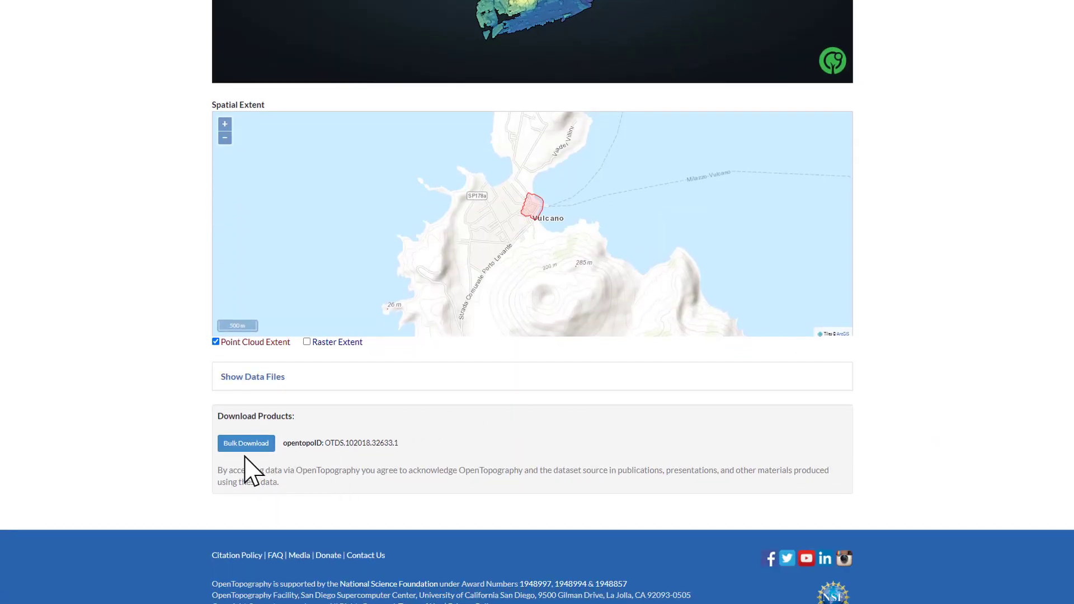
click(224, 377)
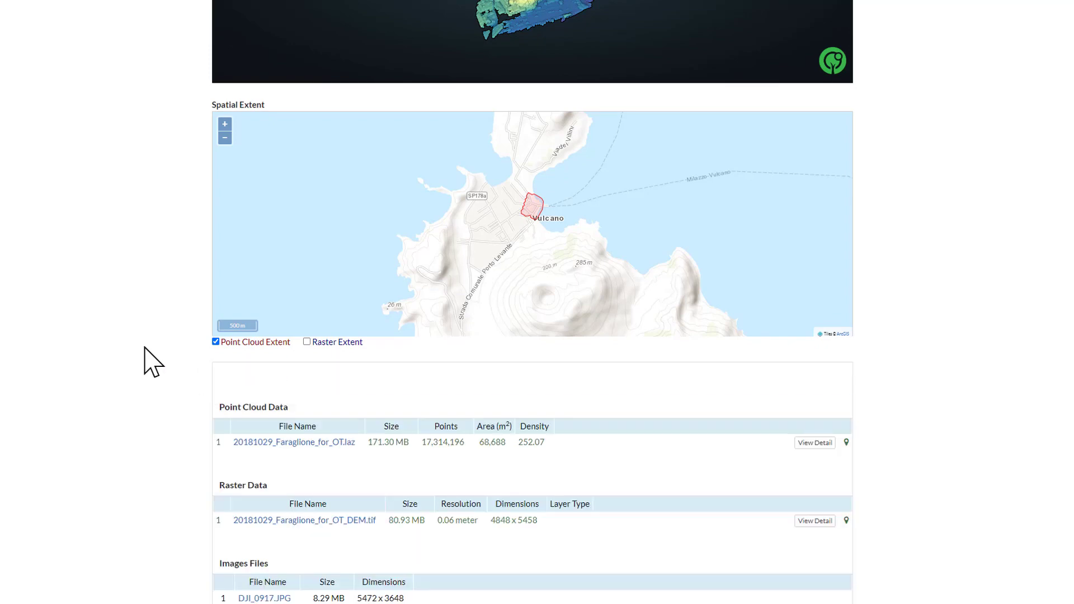
scroll(144, 350, down, 5)
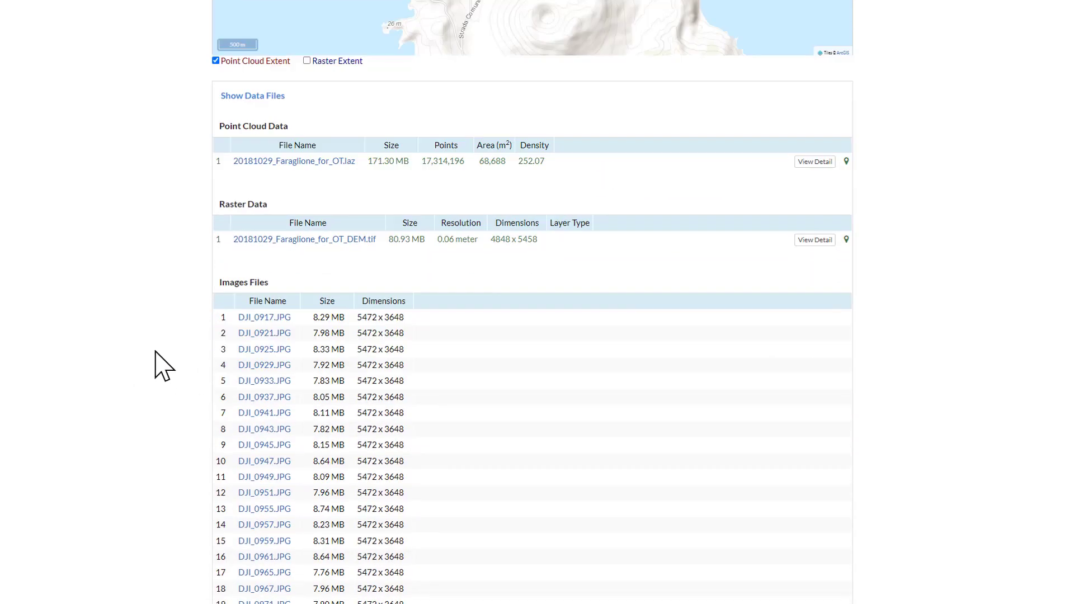
scroll(517, 406, down, 7)
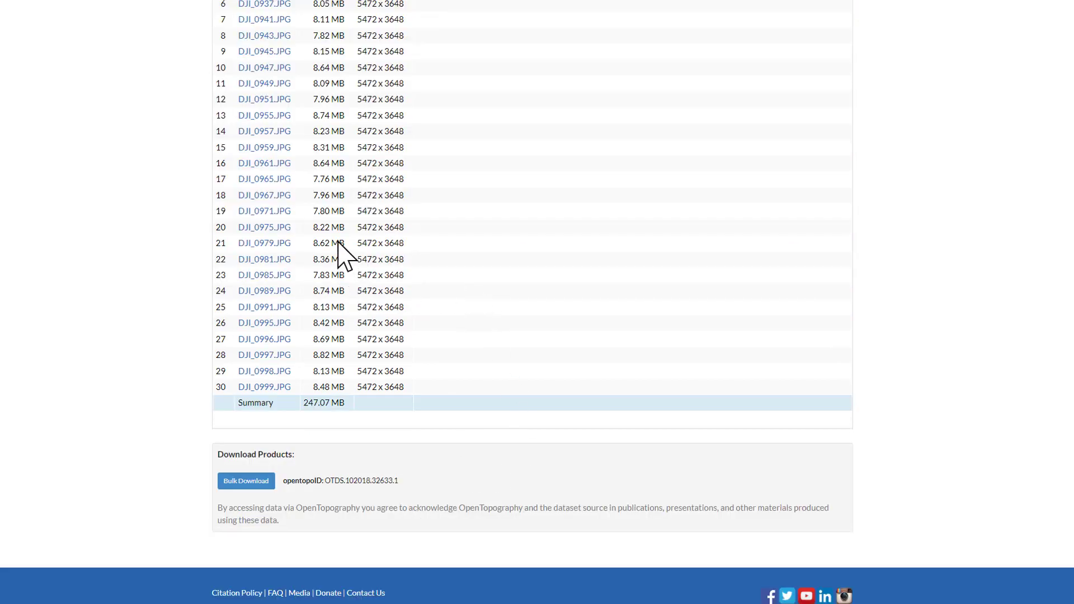
scroll(559, 246, up, 4)
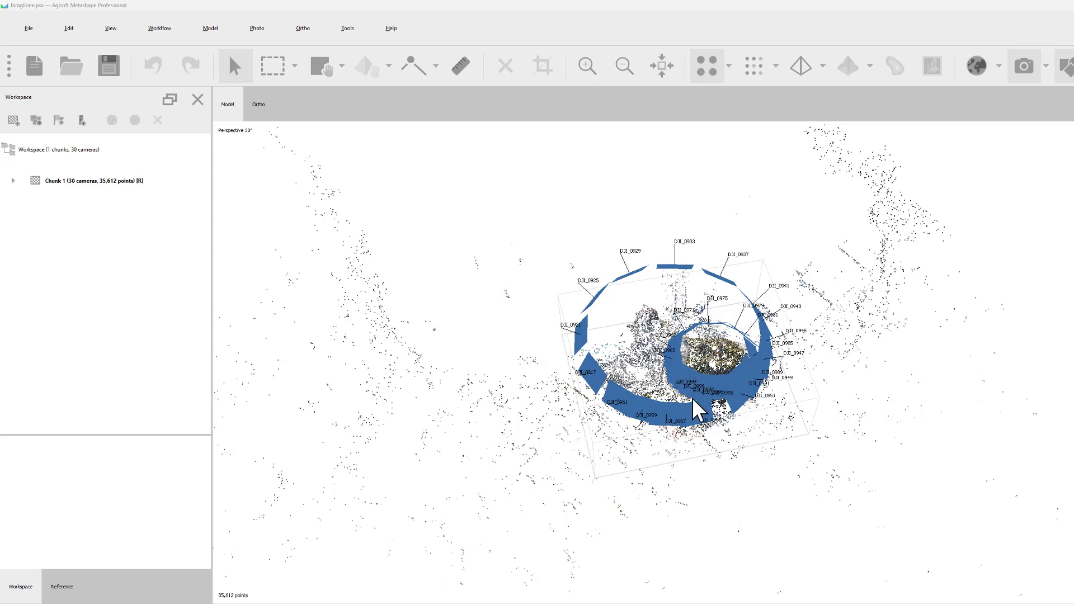
Switch to the faraglione.psx project in Agisoft Metashape and inspect the tie points and camera positions from several angles
drag(696, 414, 688, 326)
drag(744, 379, 660, 386)
drag(633, 317, 641, 323)
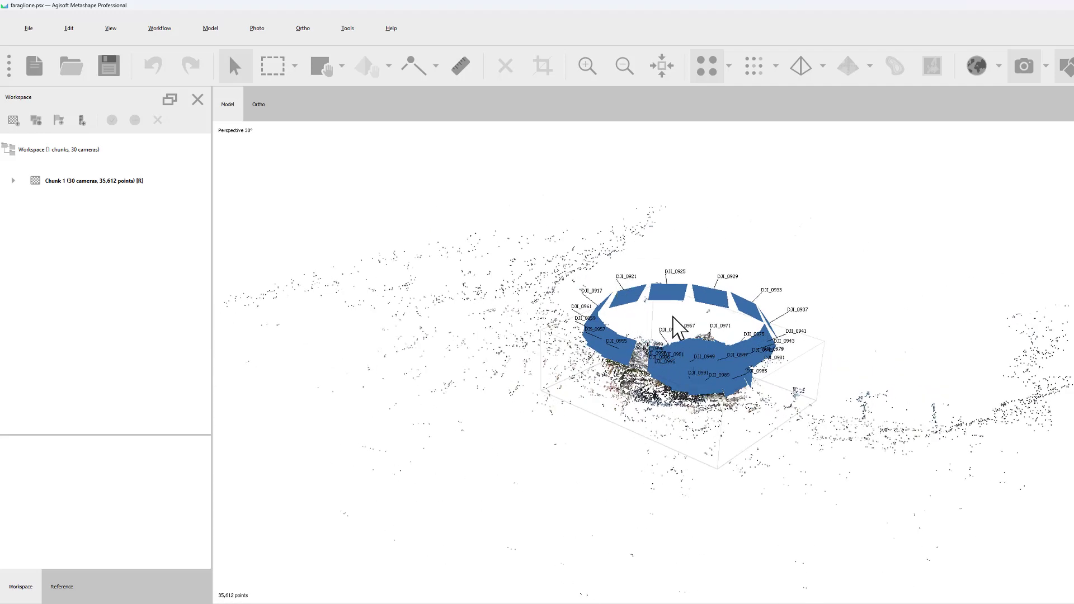
drag(674, 321, 726, 280)
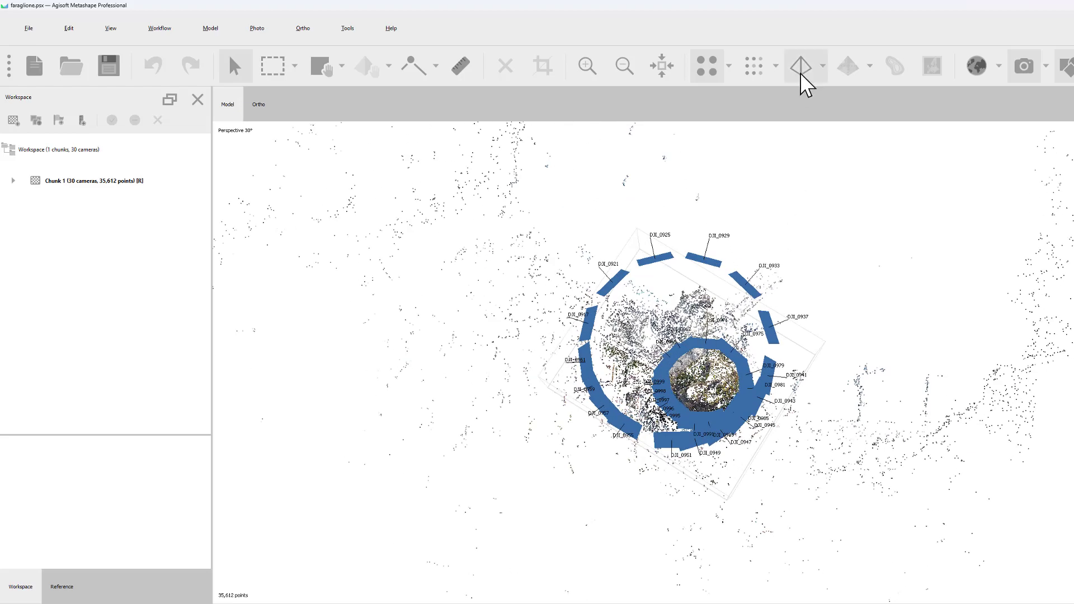
Hide the cameras and inspect the sparse tie points inside the bounding region from several angles
click(1025, 65)
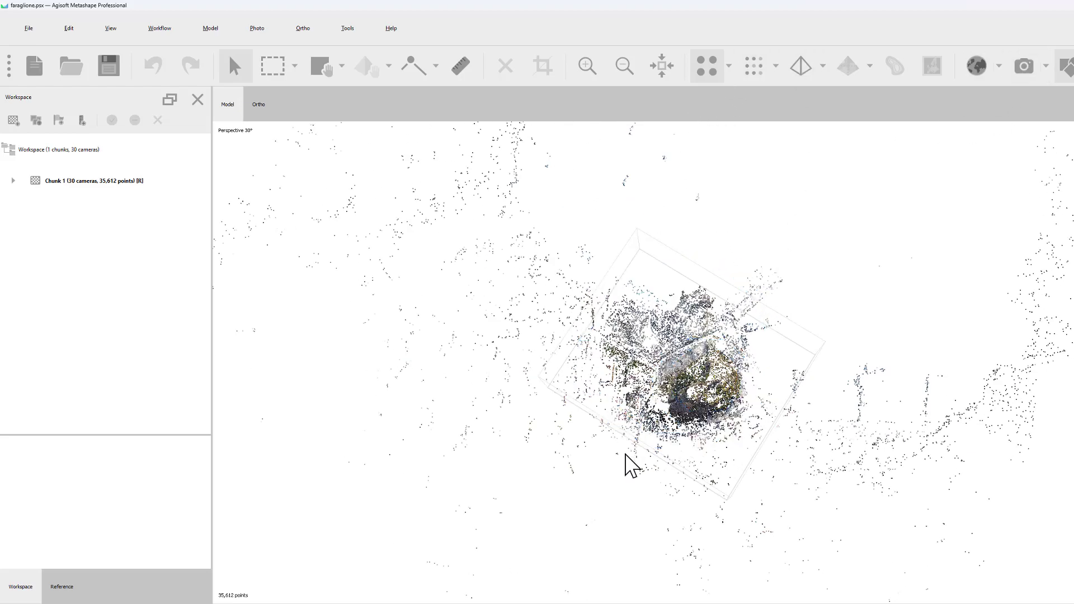
drag(623, 462, 691, 362)
right_drag(691, 363, 549, 380)
scroll(488, 404, up, 3)
right_drag(401, 378, 683, 340)
drag(689, 364, 670, 397)
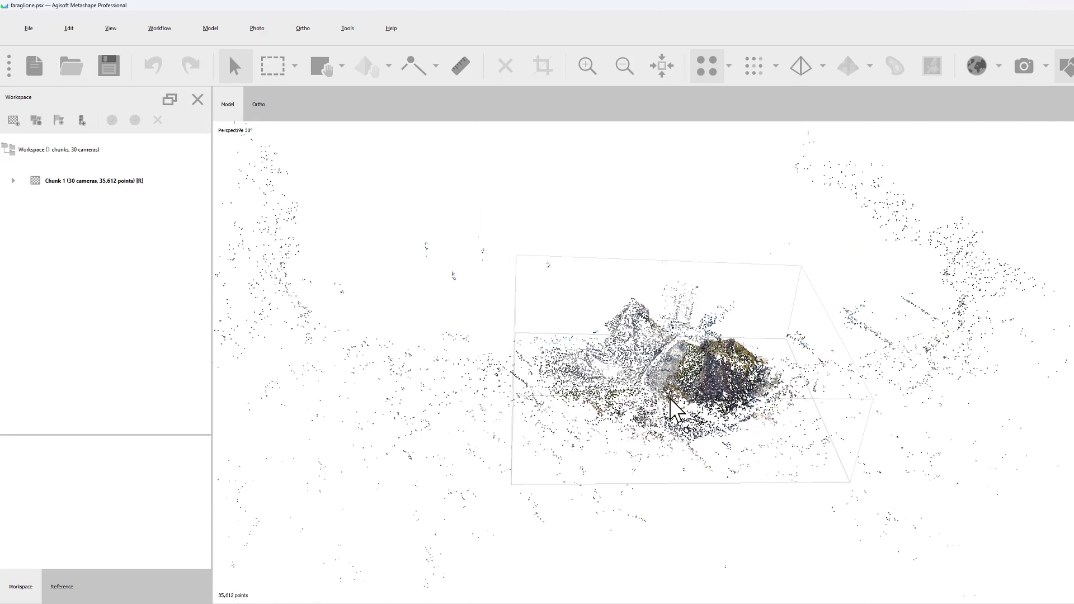
drag(697, 347, 691, 356)
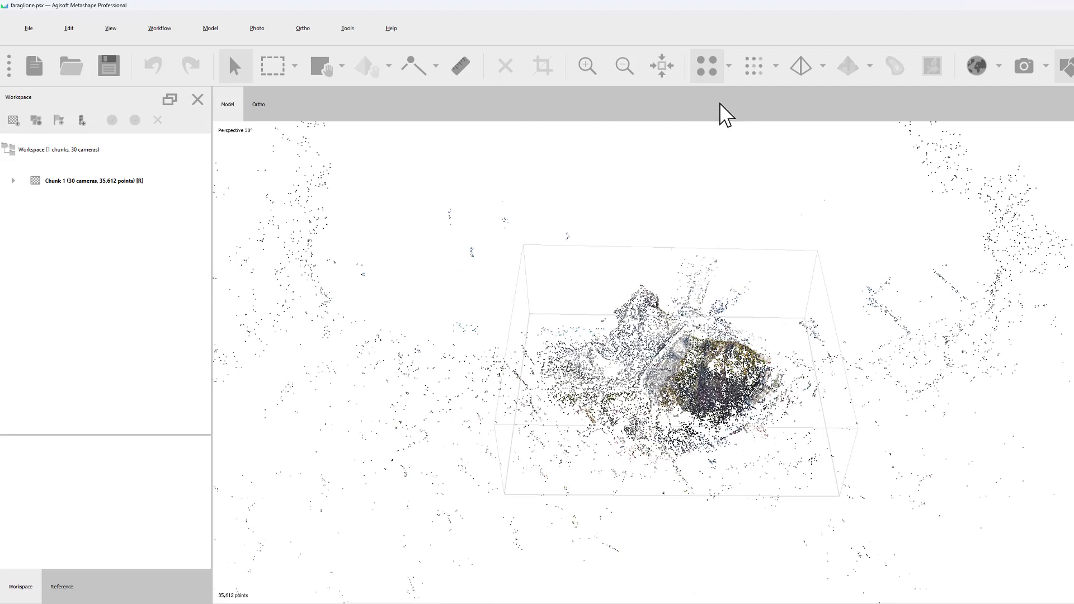
Display the dense point cloud and examine the rocky hill and its surroundings from above, close up and obliquely
click(754, 69)
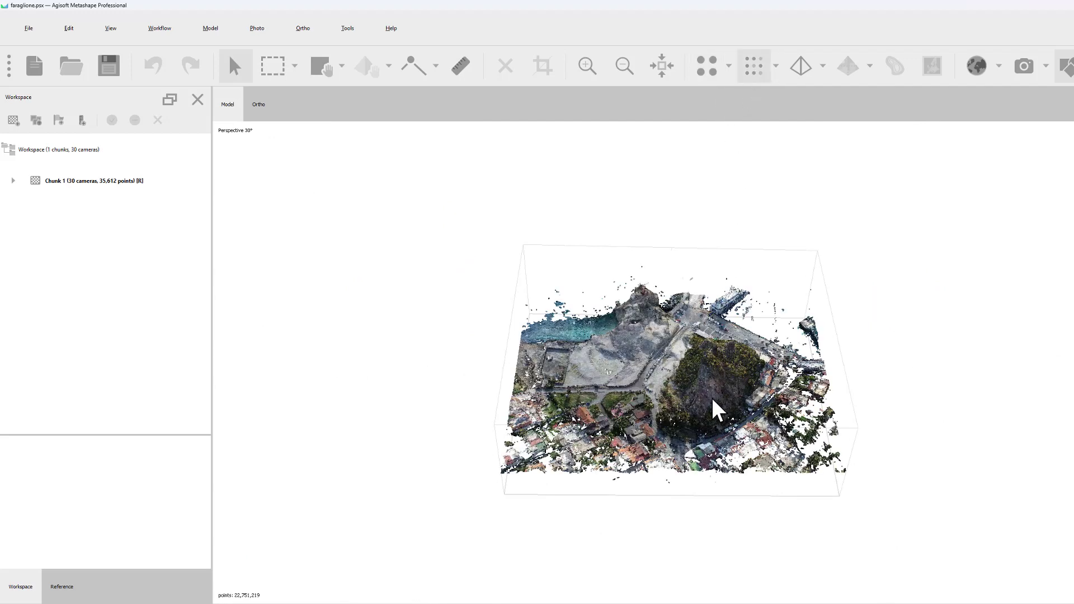
drag(640, 398, 296, 546)
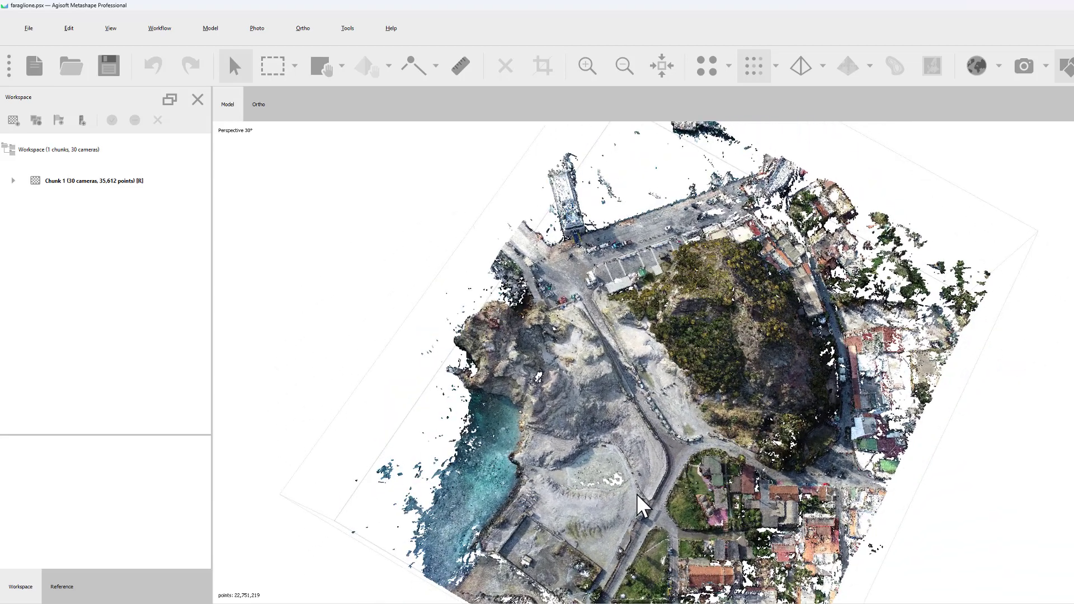
drag(637, 494, 803, 345)
scroll(750, 337, up, 3)
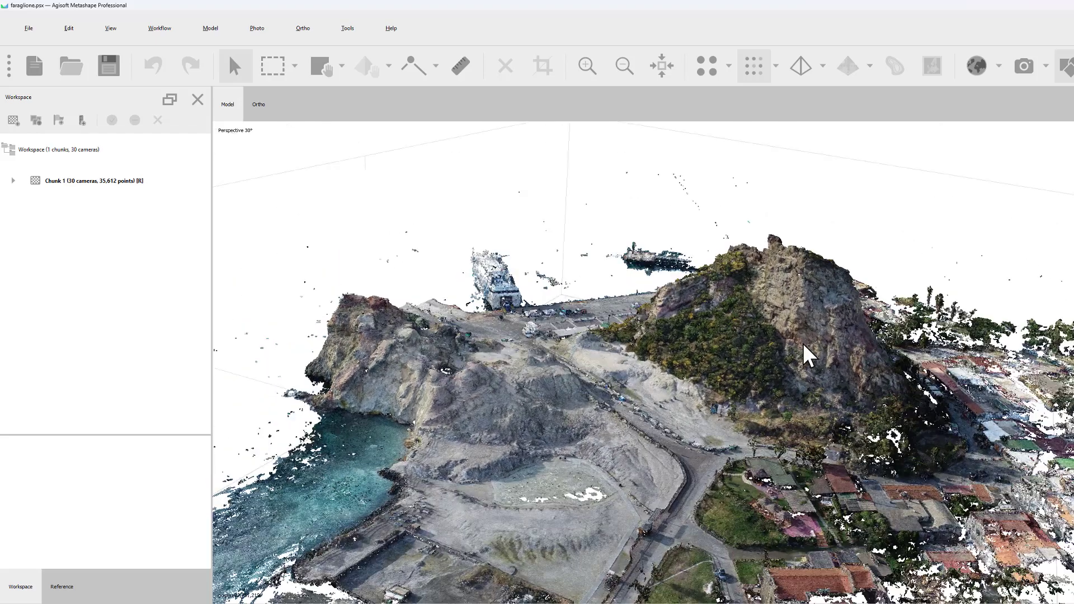
scroll(803, 343, up, 5)
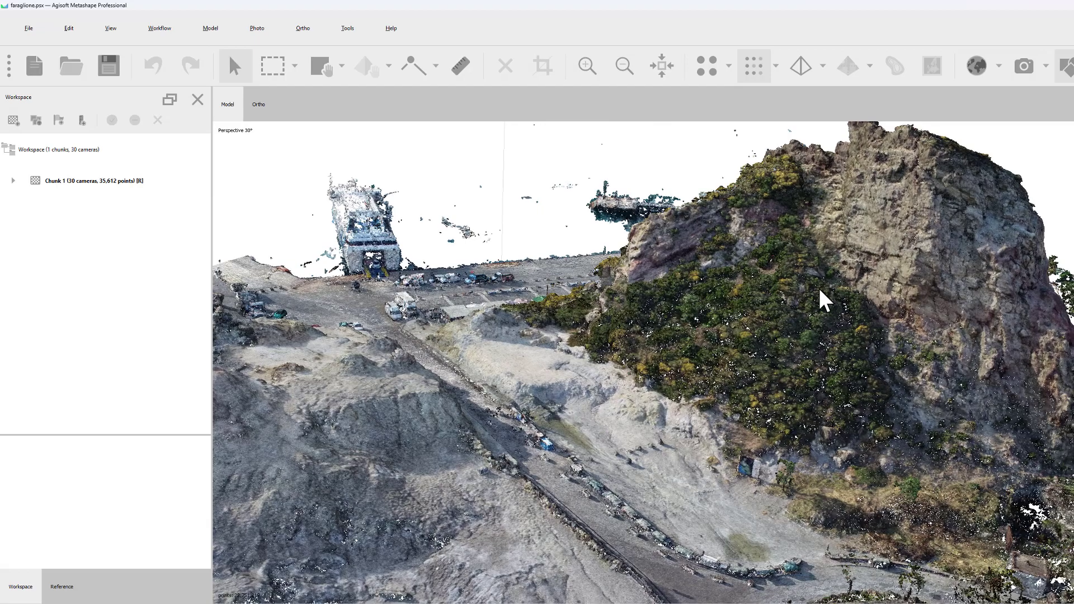
drag(819, 291, 747, 315)
scroll(748, 317, up, 5)
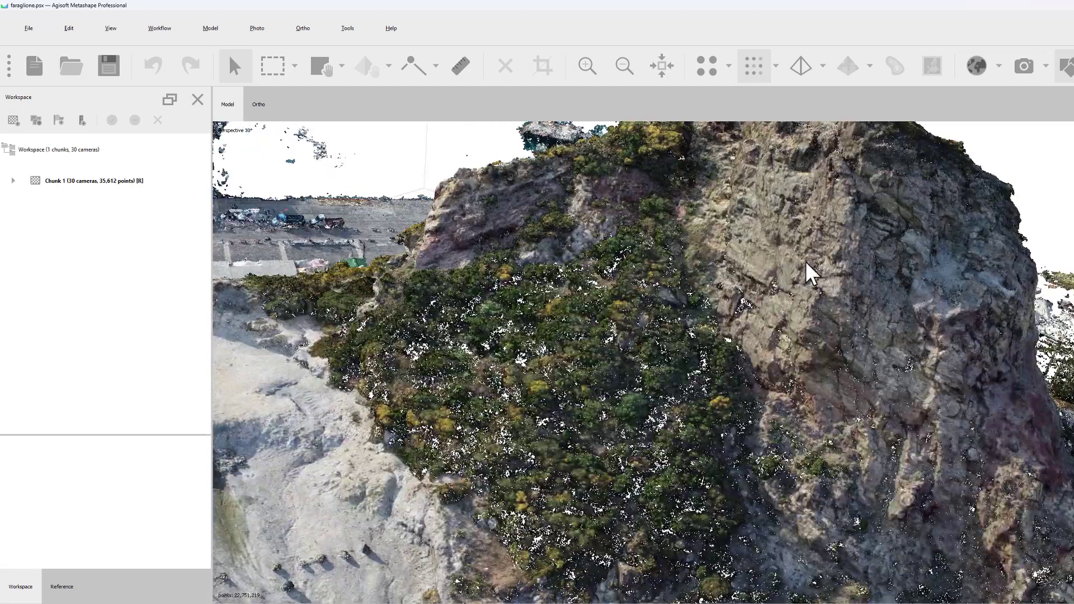
drag(808, 271, 611, 304)
scroll(610, 304, down, 8)
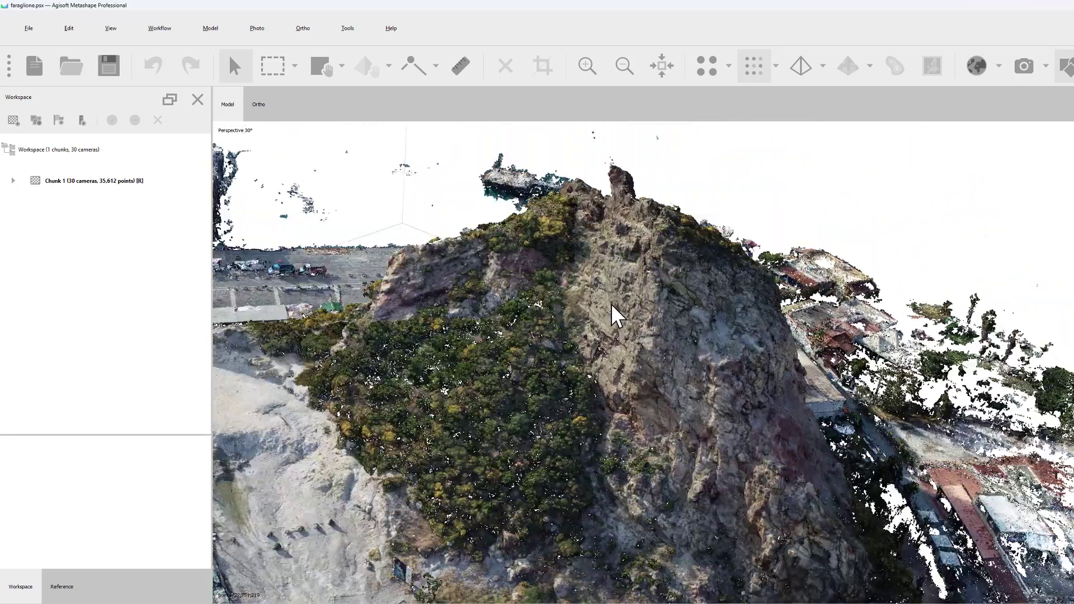
scroll(610, 303, down, 2)
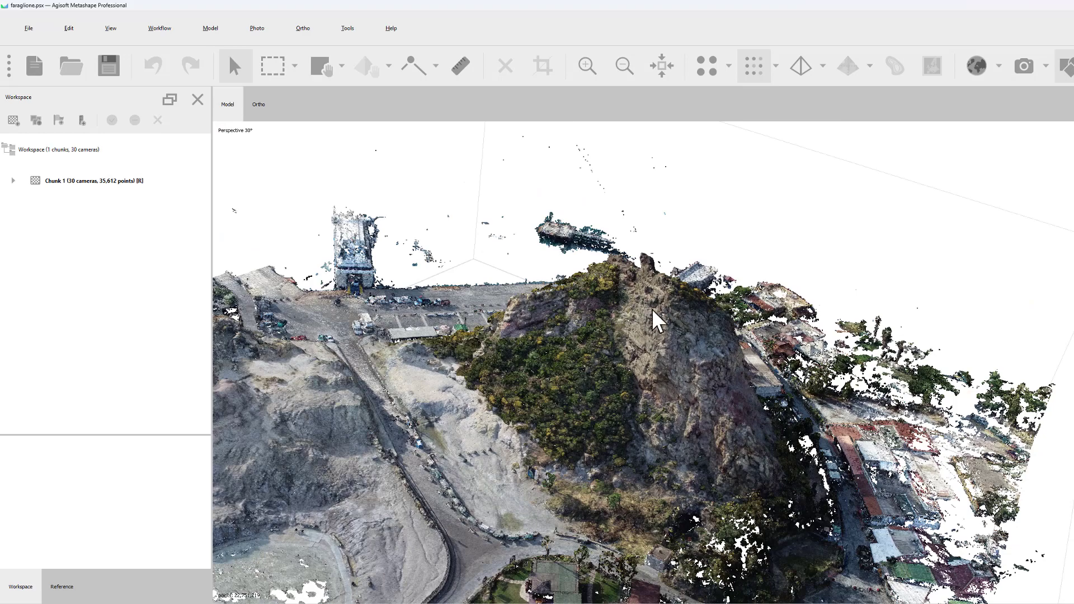
mouse_move(652, 309)
mouse_down()
mouse_move(626, 331)
mouse_move(663, 331)
mouse_move(657, 300)
mouse_up()
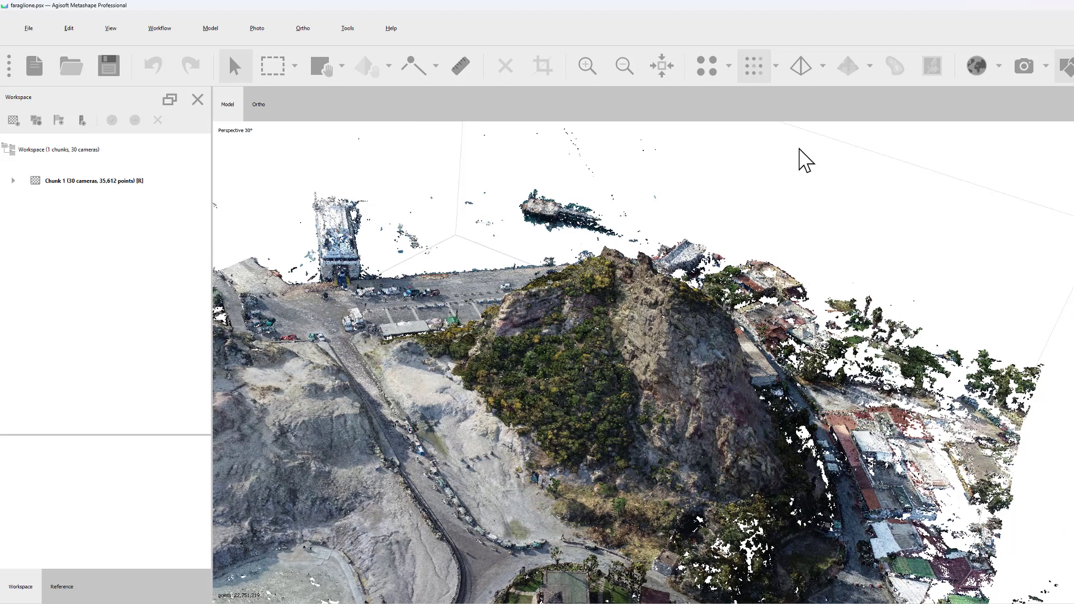
scroll(651, 277, down, 3)
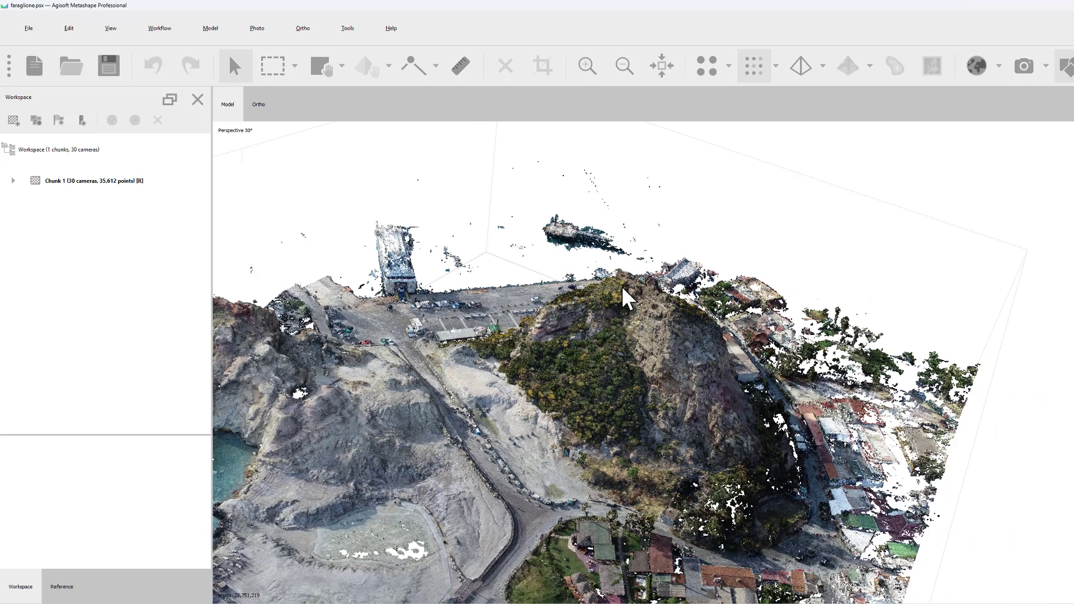
drag(622, 286, 621, 288)
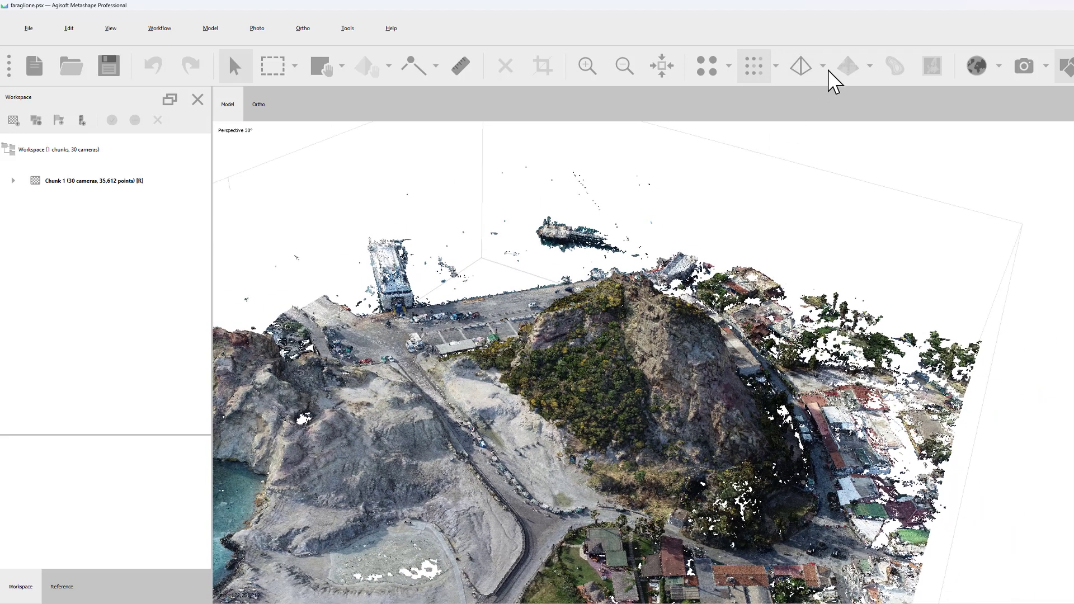
Display the model as a wireframe and examine the mesh triangles on the hill's rock face
click(823, 67)
click(817, 140)
scroll(645, 377, up, 5)
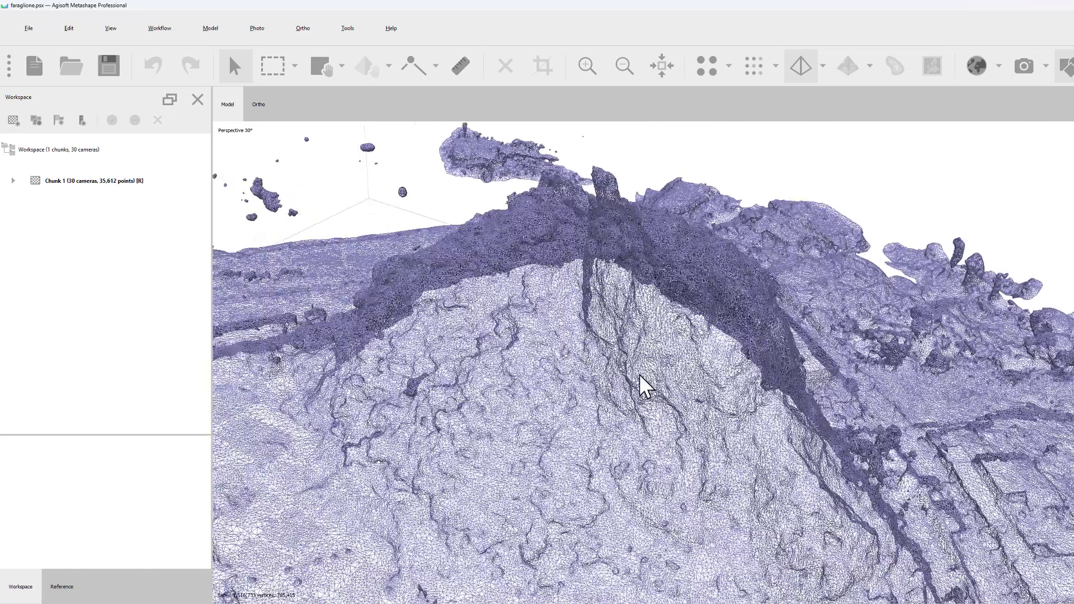
scroll(639, 374, up, 6)
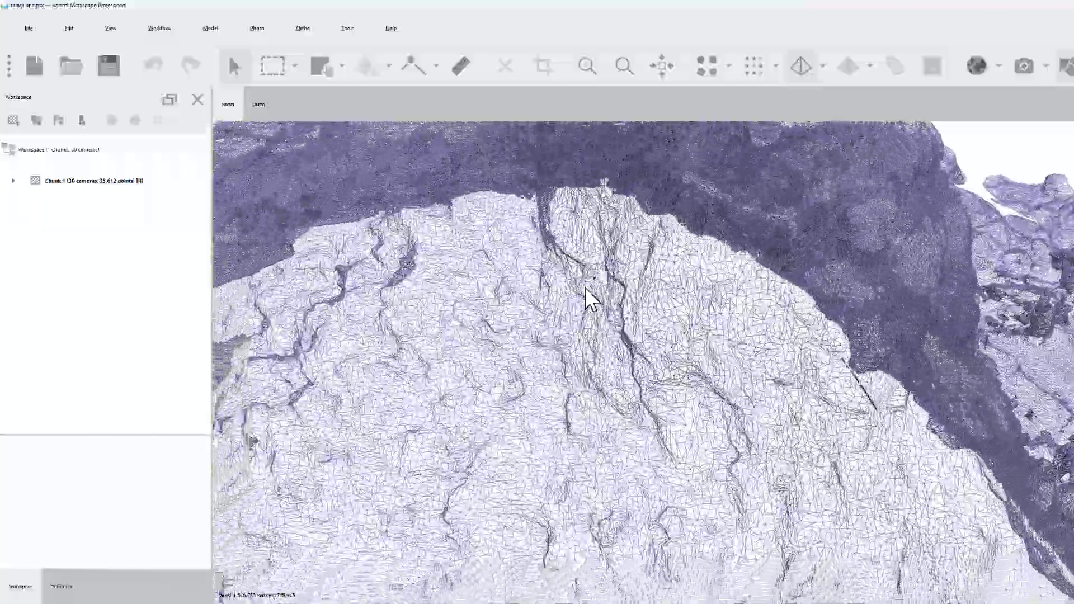
drag(595, 216, 764, 167)
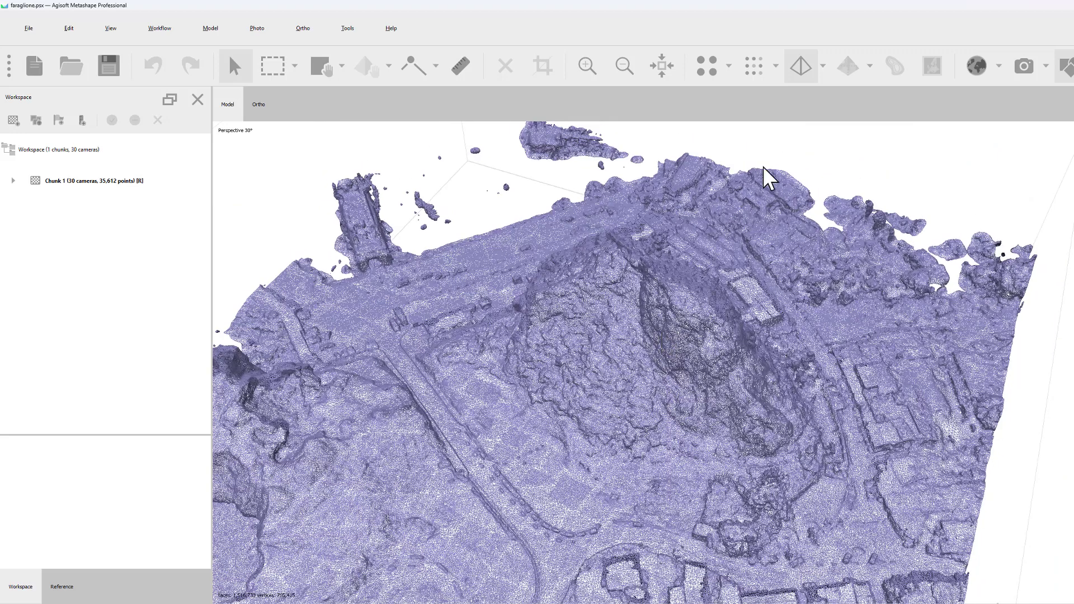
Display the textured model with the diffuse map and examine the hill's rock face and vegetation from several angles
click(821, 65)
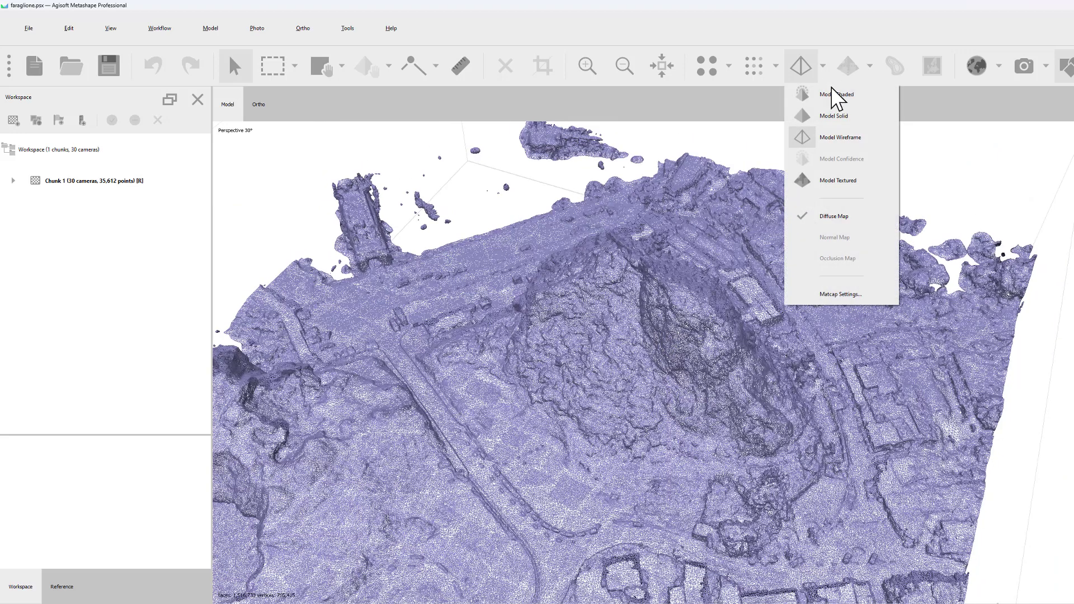
click(807, 180)
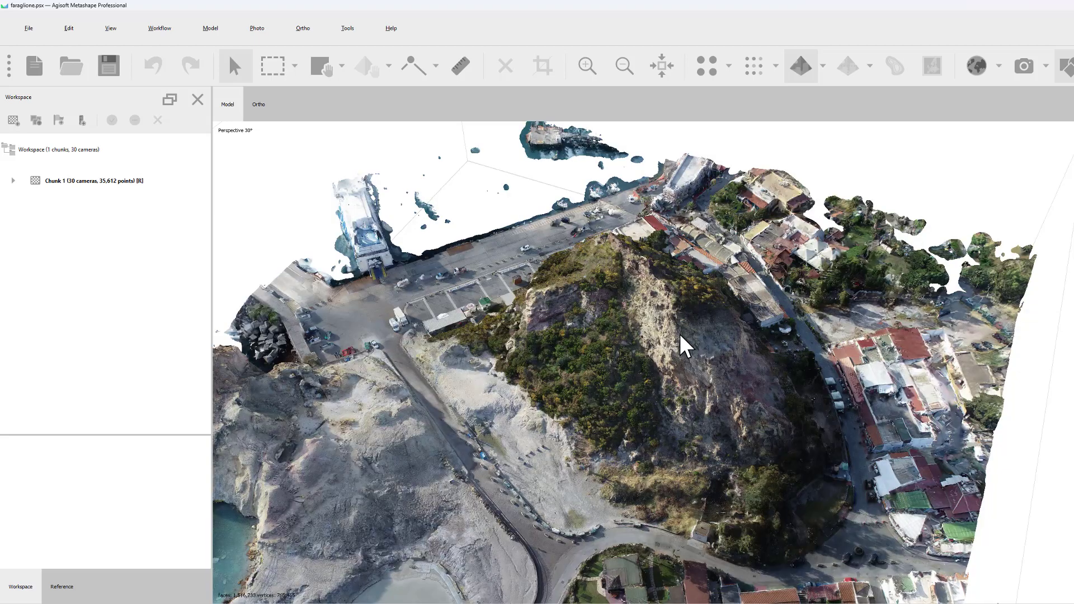
scroll(680, 336, up, 5)
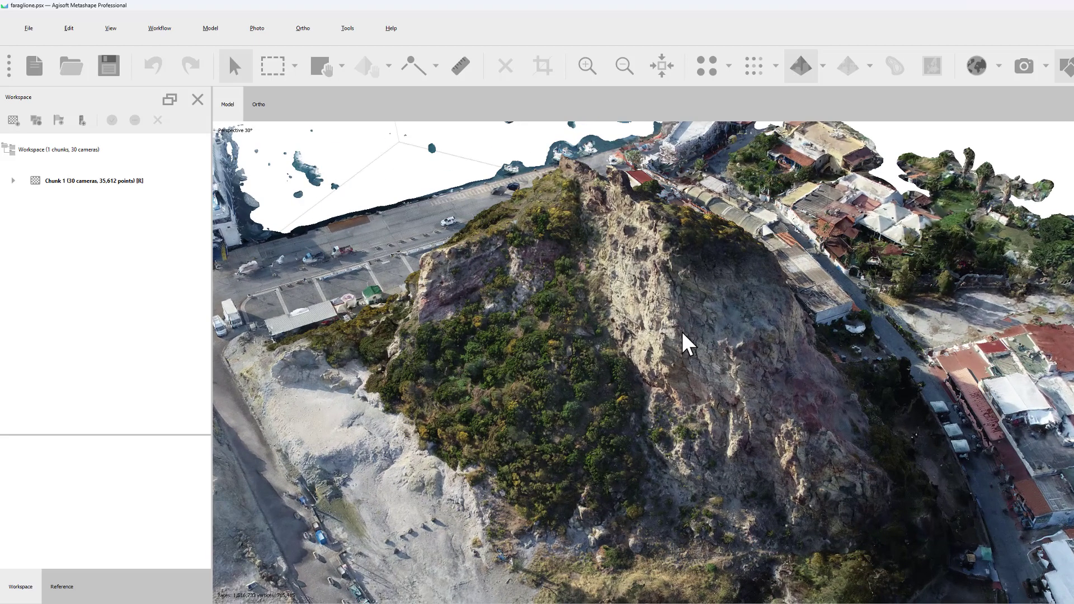
scroll(681, 331, up, 2)
drag(769, 361, 694, 283)
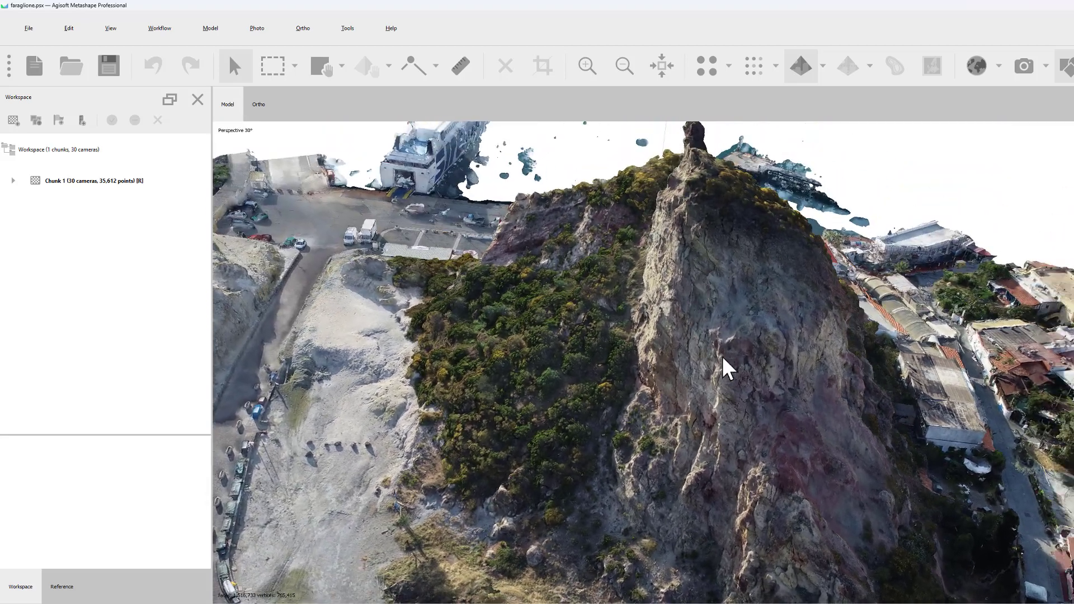
scroll(719, 387, up, 3)
drag(739, 320, 753, 366)
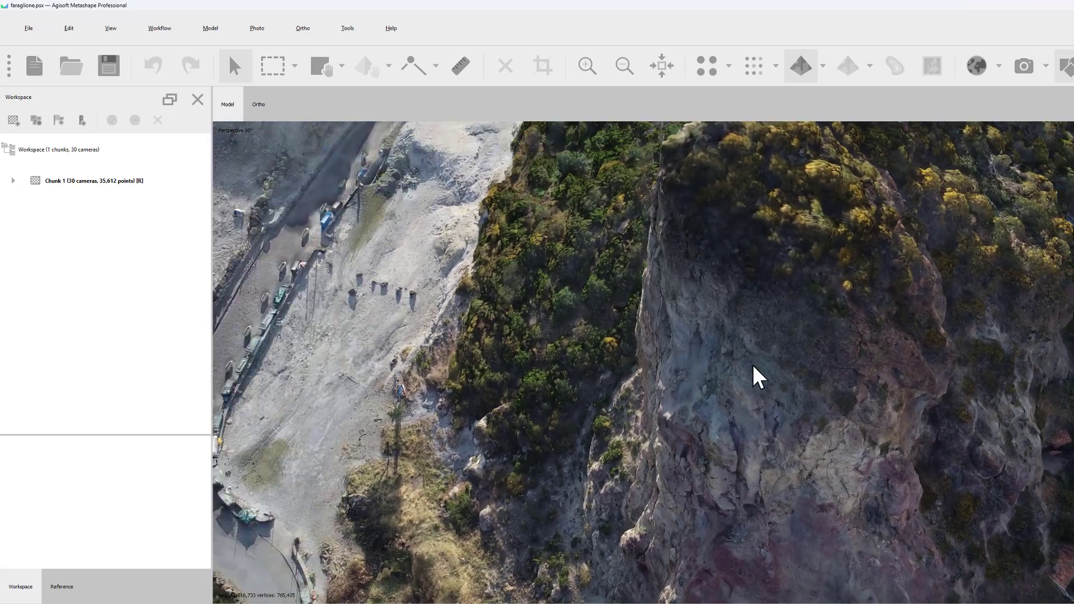
scroll(663, 286, down, 5)
drag(662, 287, 707, 412)
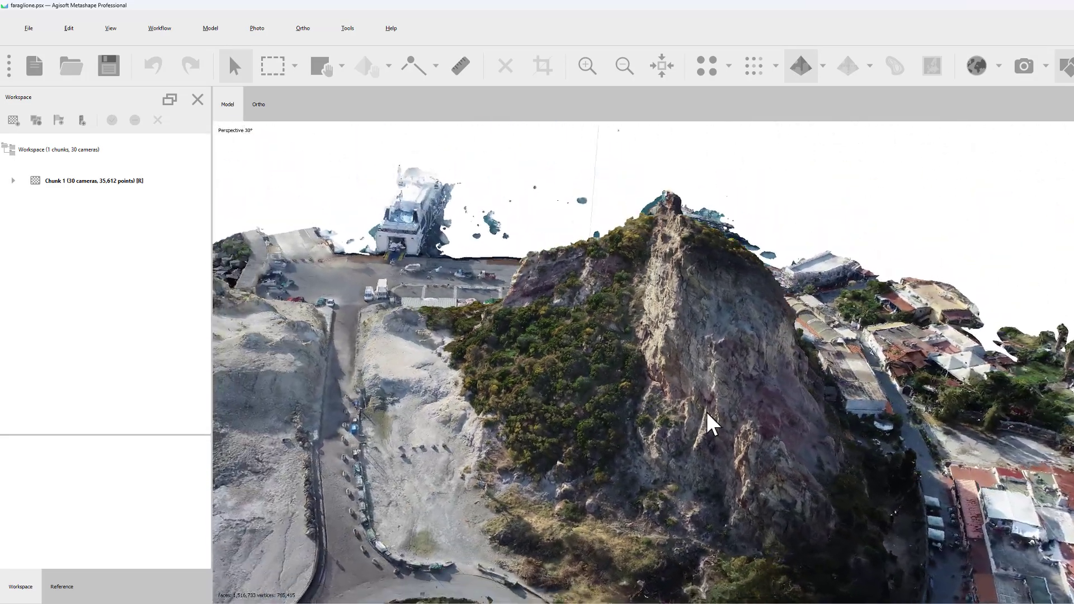
Examine the textured hill's steep rock face close up, and tilt the view to a lower oblique angle
scroll(706, 411, up, 8)
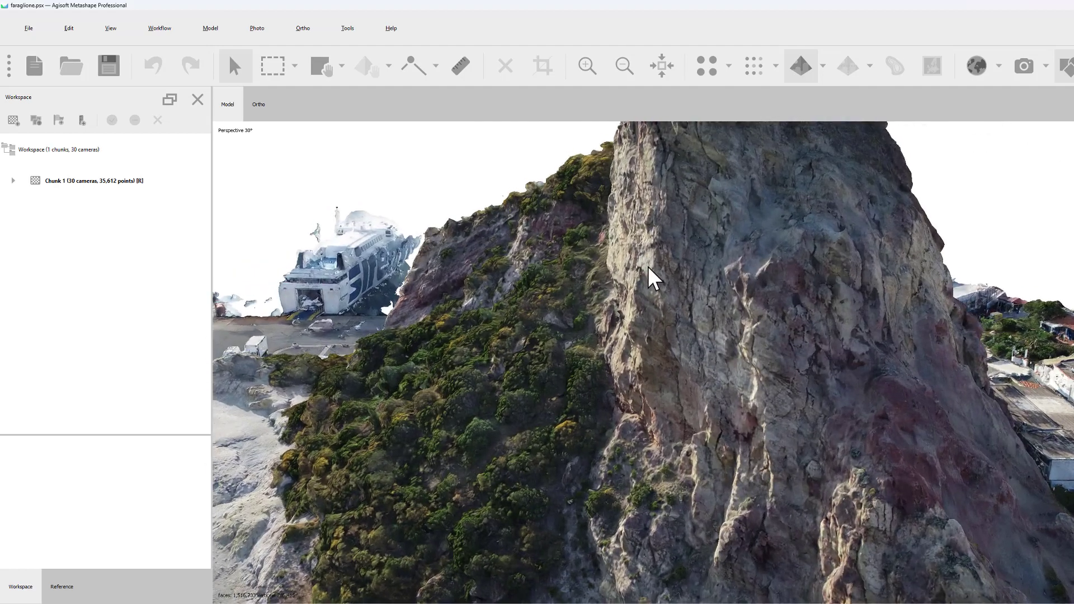
scroll(657, 291, down, 10)
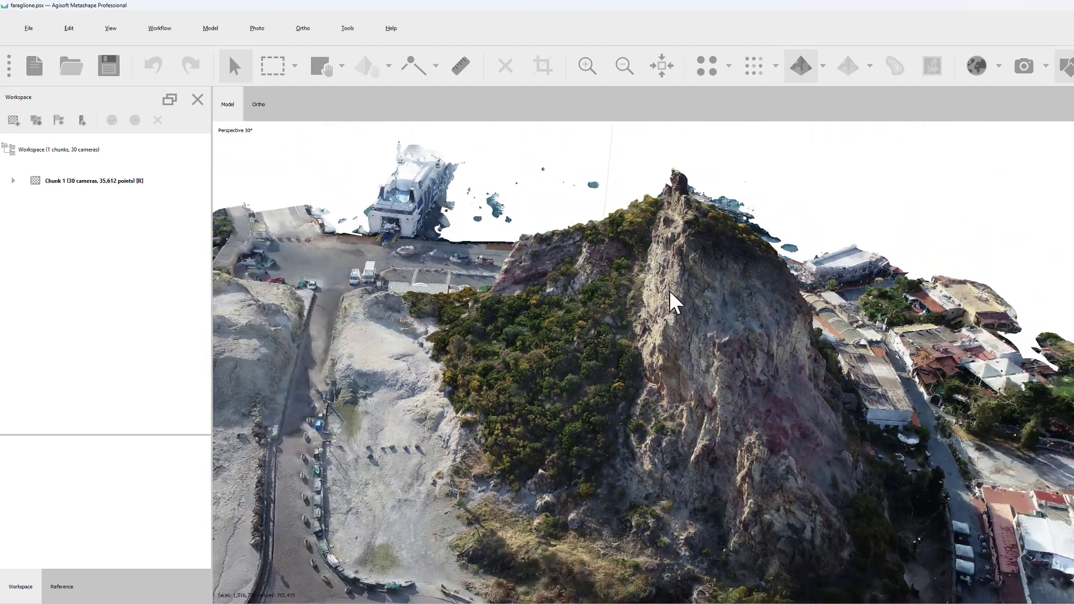
drag(668, 290, 683, 250)
mouse_move(692, 317)
mouse_down()
mouse_move(683, 347)
mouse_move(683, 333)
mouse_up()
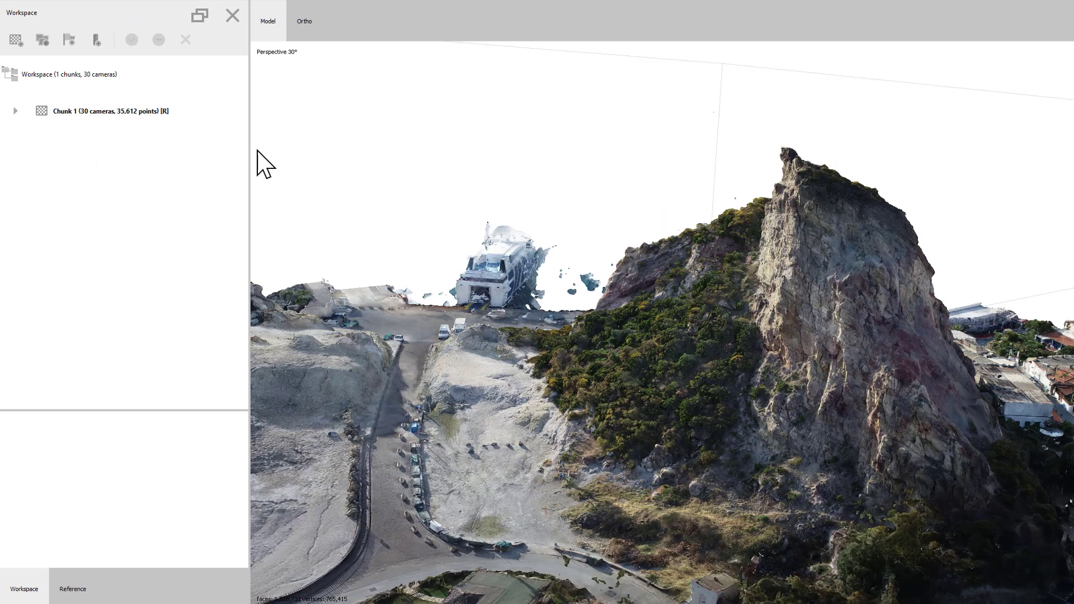
Expand the contents of Chunk 1, and open the camera reference data widened across the whole window
click(15, 111)
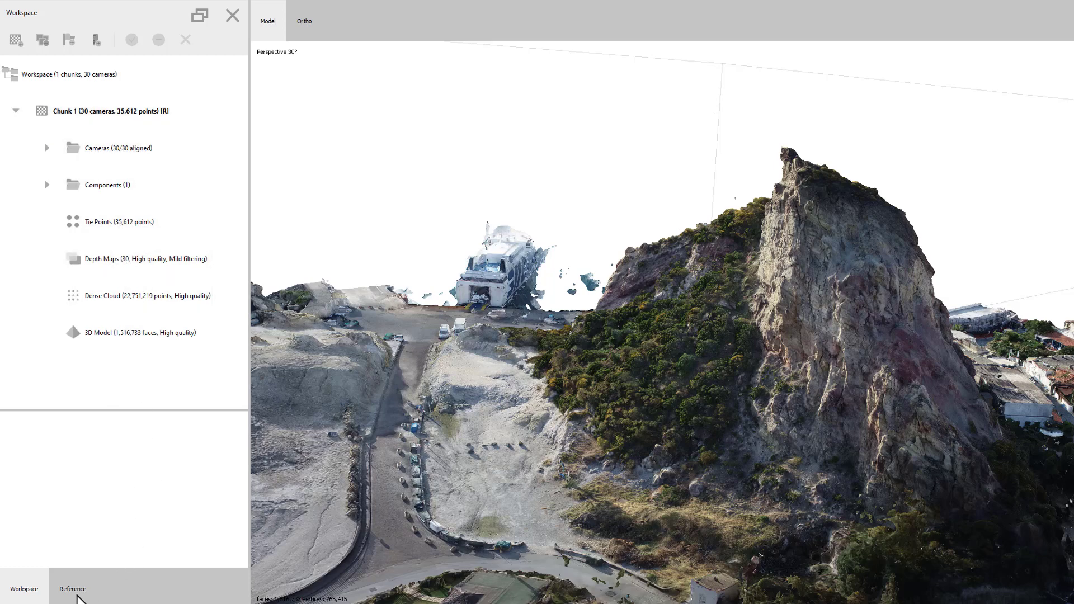
click(61, 592)
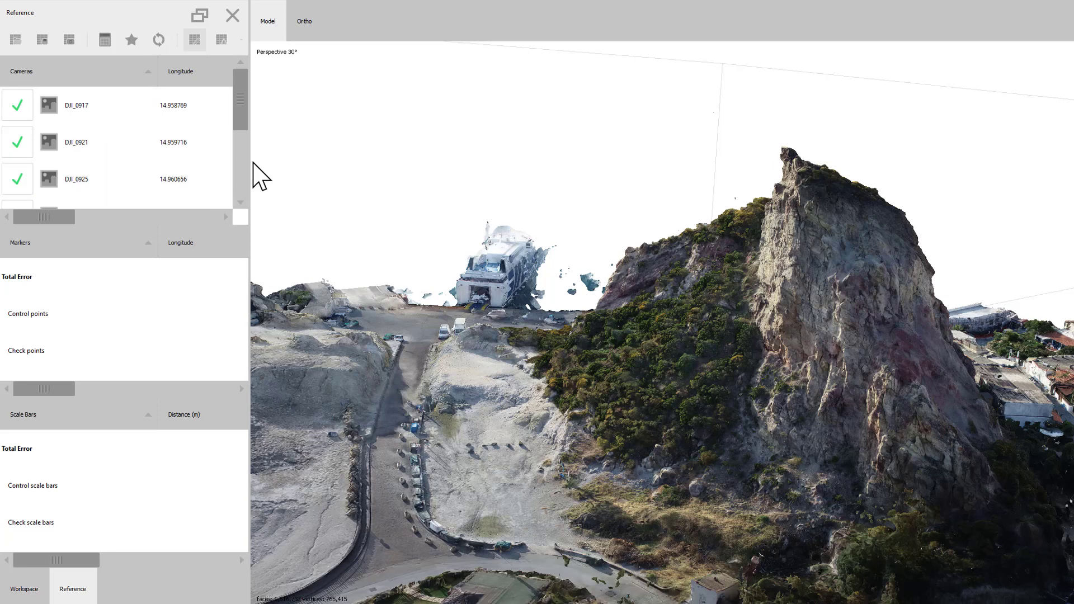
drag(251, 165, 1071, 170)
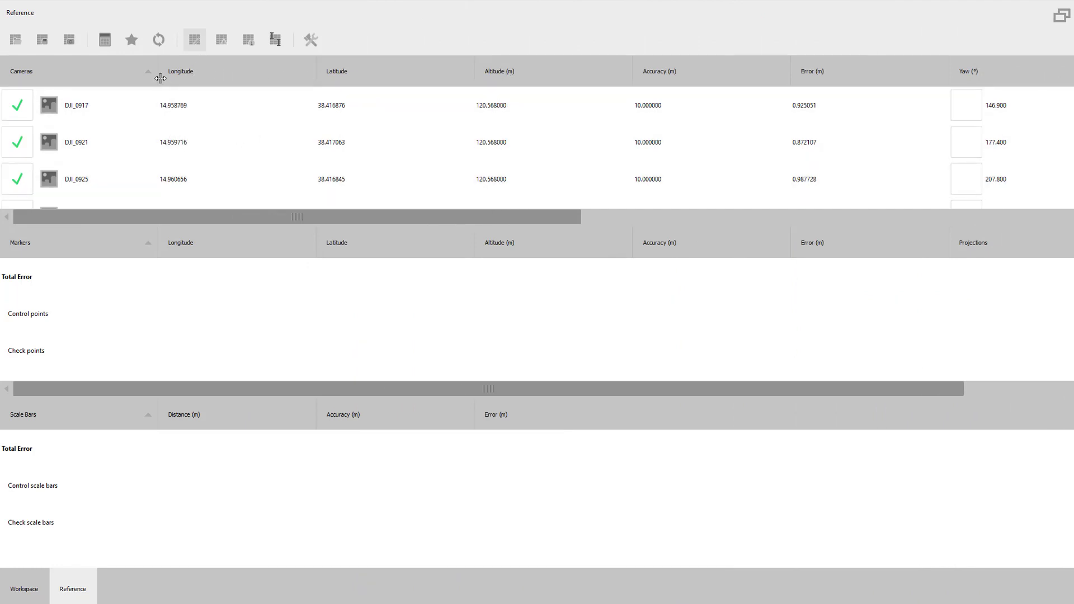
Narrow the camera name, longitude, latitude and altitude columns in the cameras reference table
drag(157, 71, 125, 71)
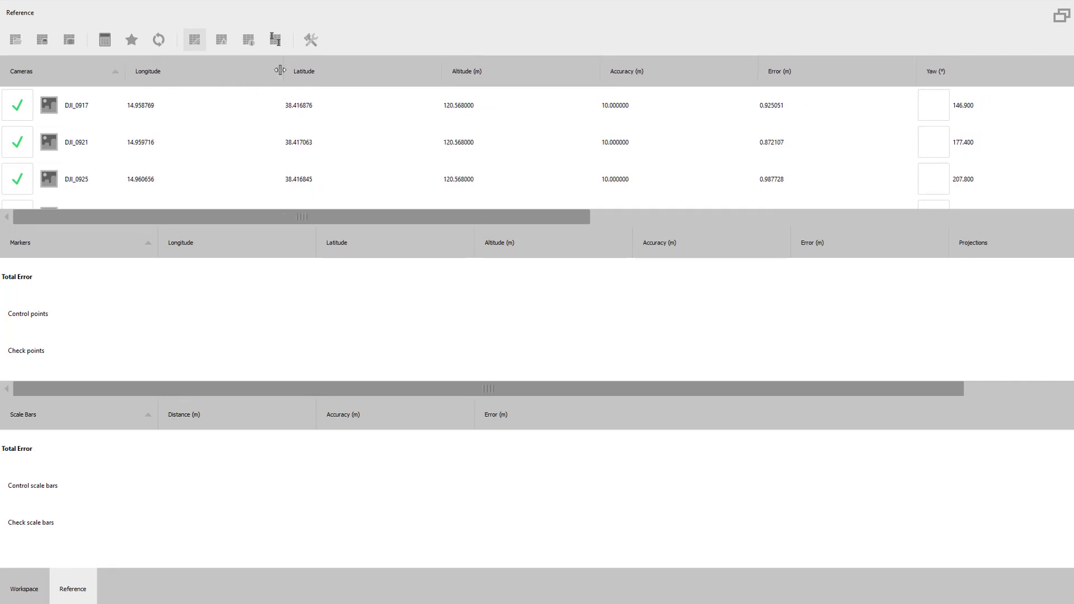
drag(281, 71, 199, 72)
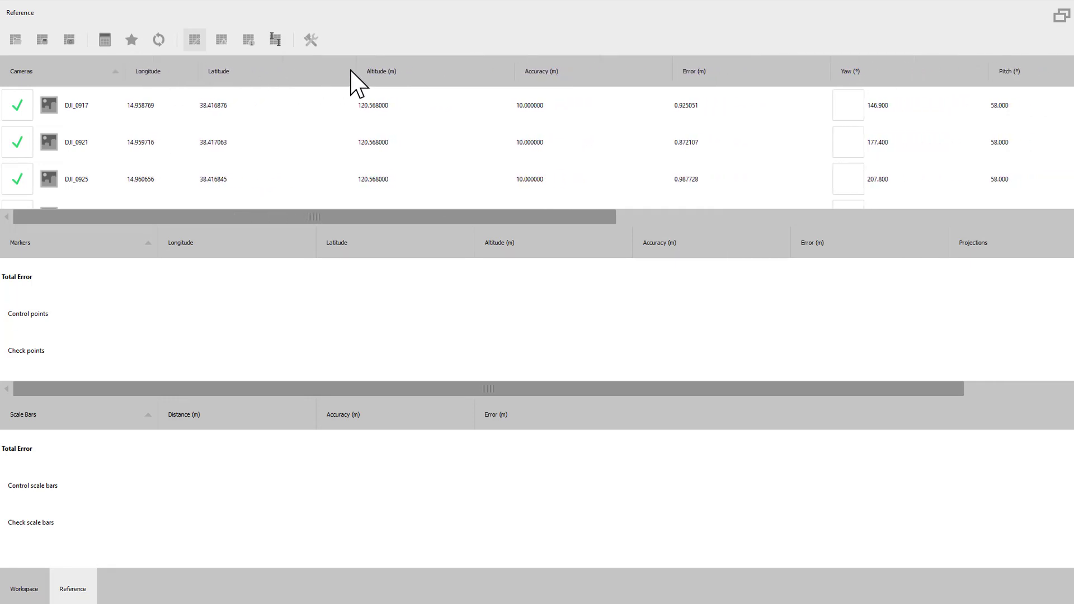
drag(356, 72, 265, 72)
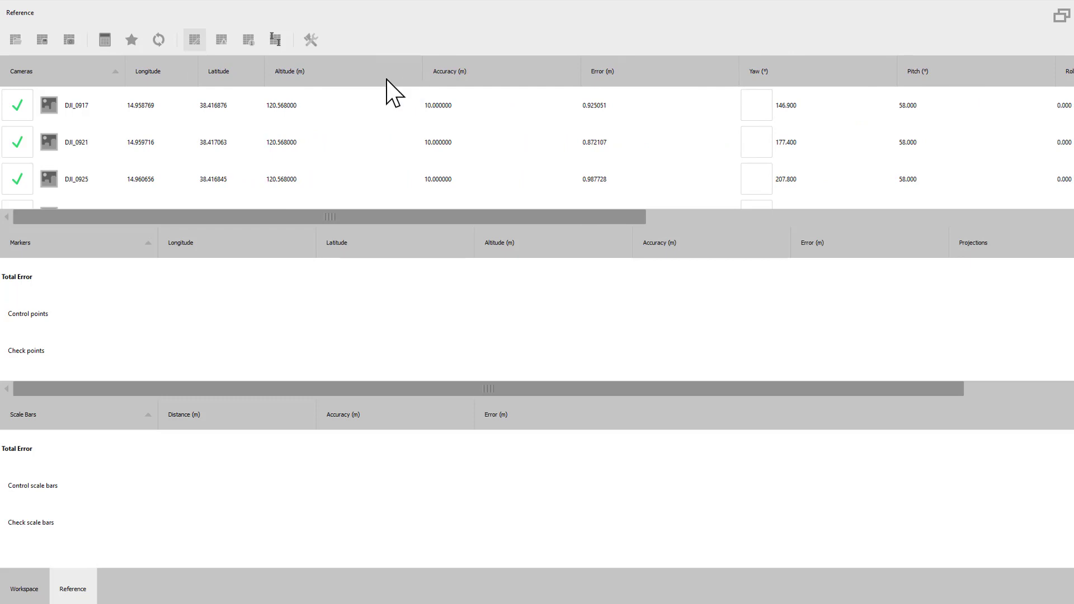
drag(422, 71, 361, 72)
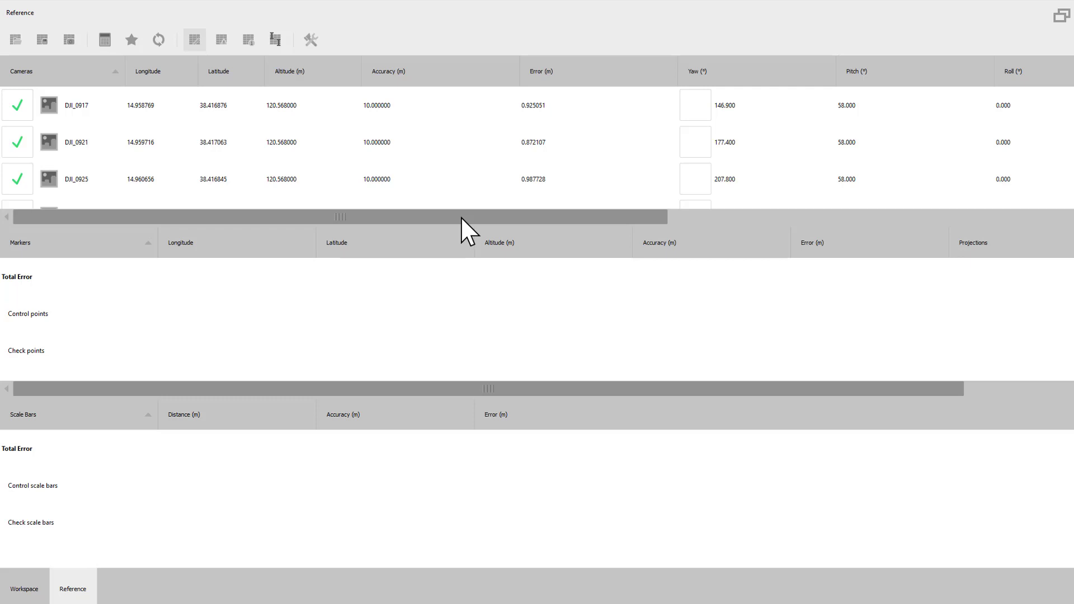
Examine the cameras' coordinates, accuracies, errors, rotation angles and projections, and shrink the reference data to bring the model back into view
drag(461, 215, 902, 240)
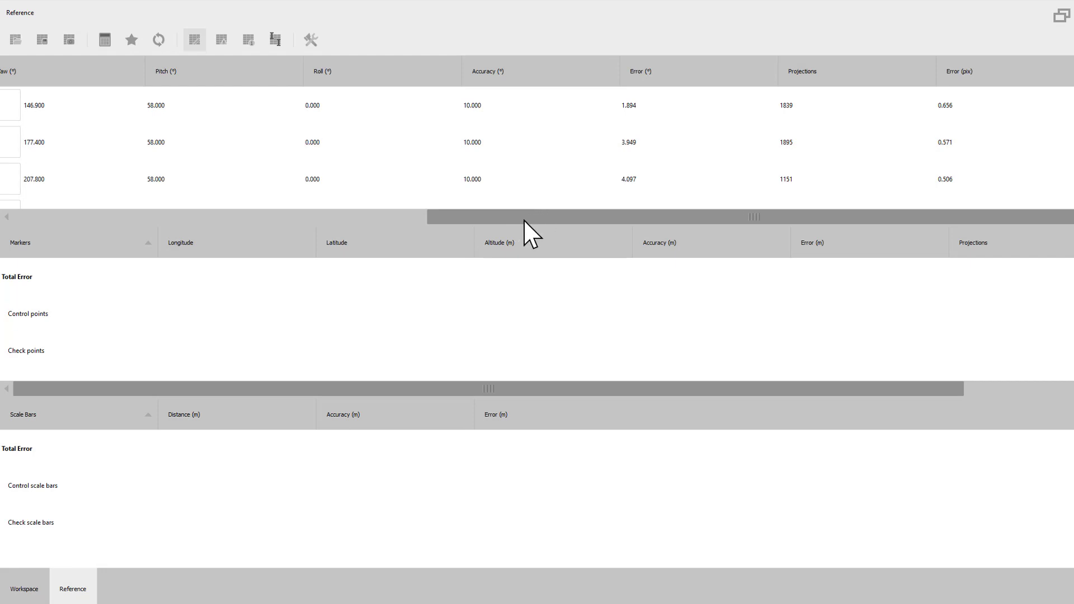
drag(510, 217, 150, 219)
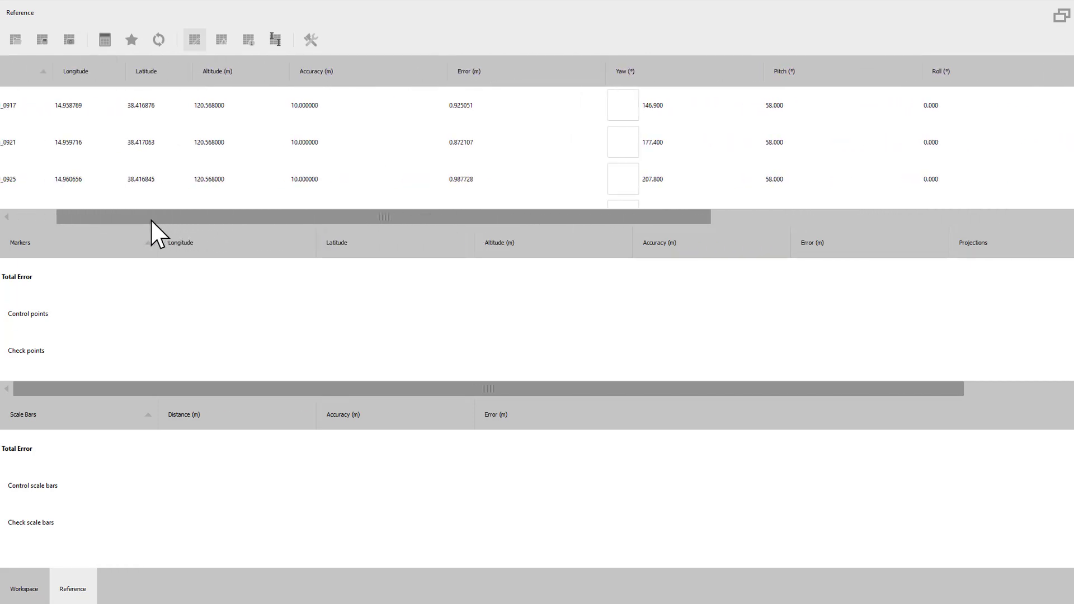
scroll(492, 147, down, 1)
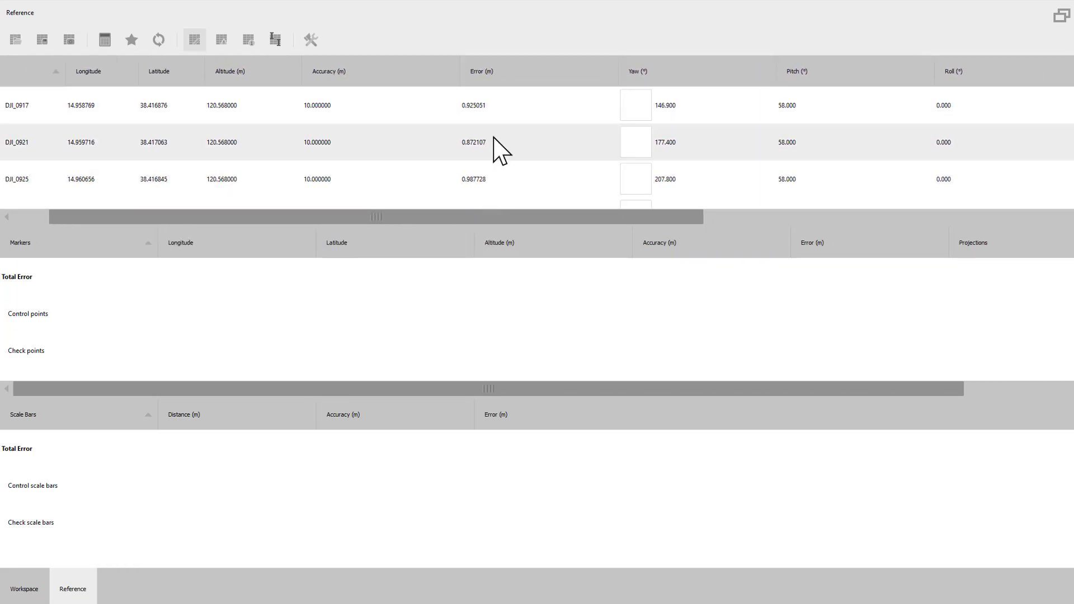
scroll(492, 146, down, 2)
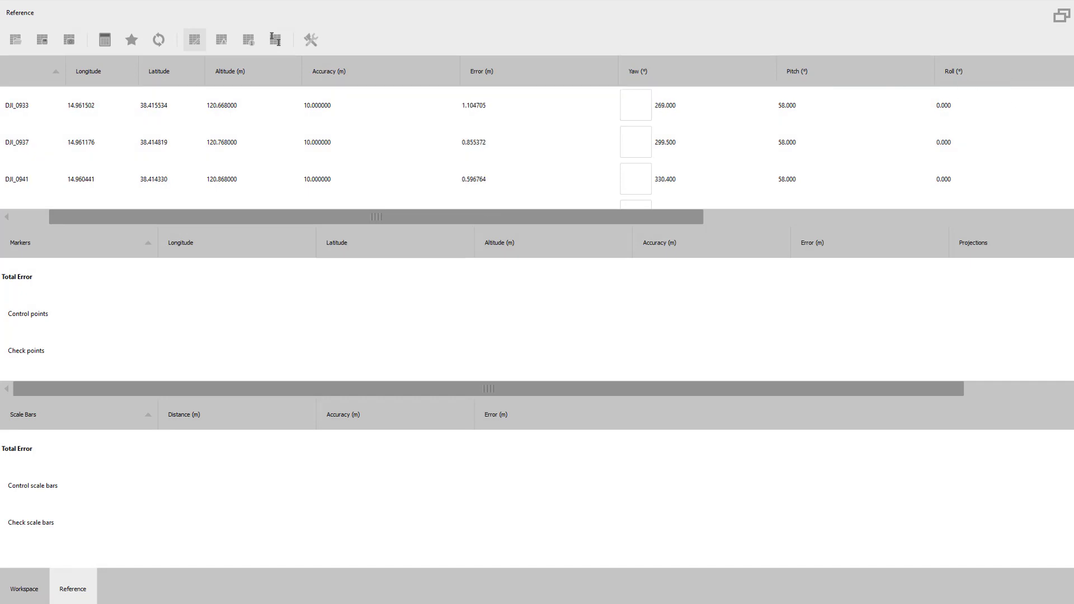
scroll(492, 147, down, 5)
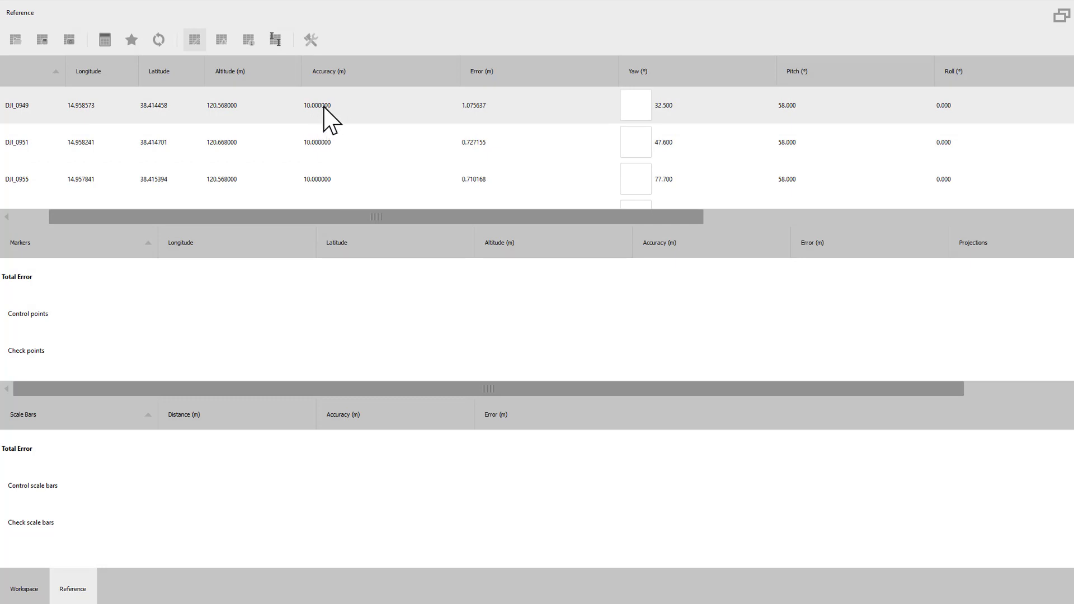
drag(331, 218, 286, 218)
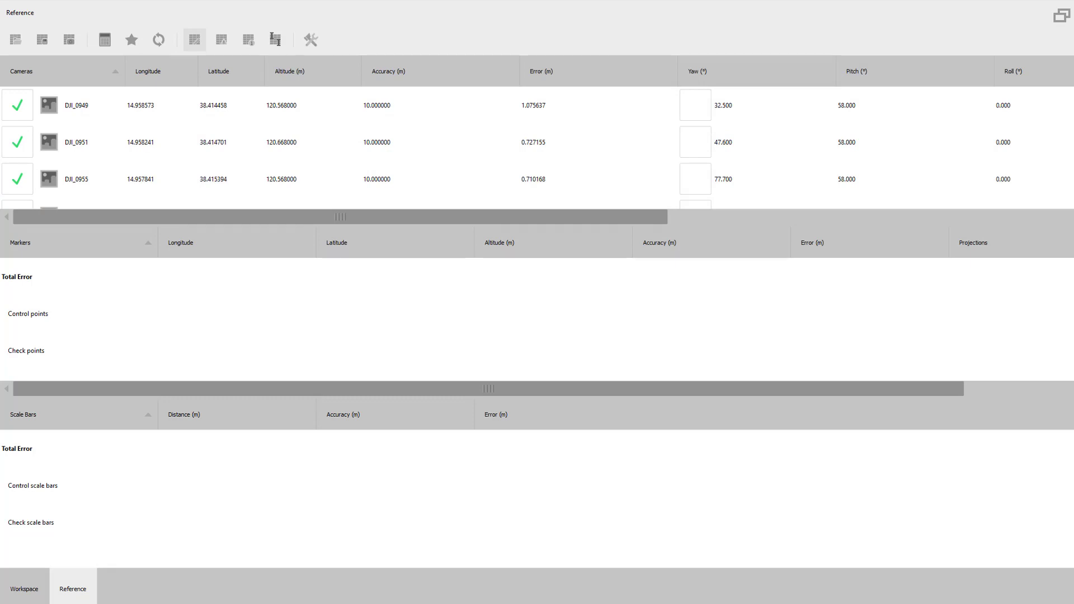
scroll(537, 148, down, 5)
scroll(537, 148, up, 6)
drag(1073, 321, 231, 307)
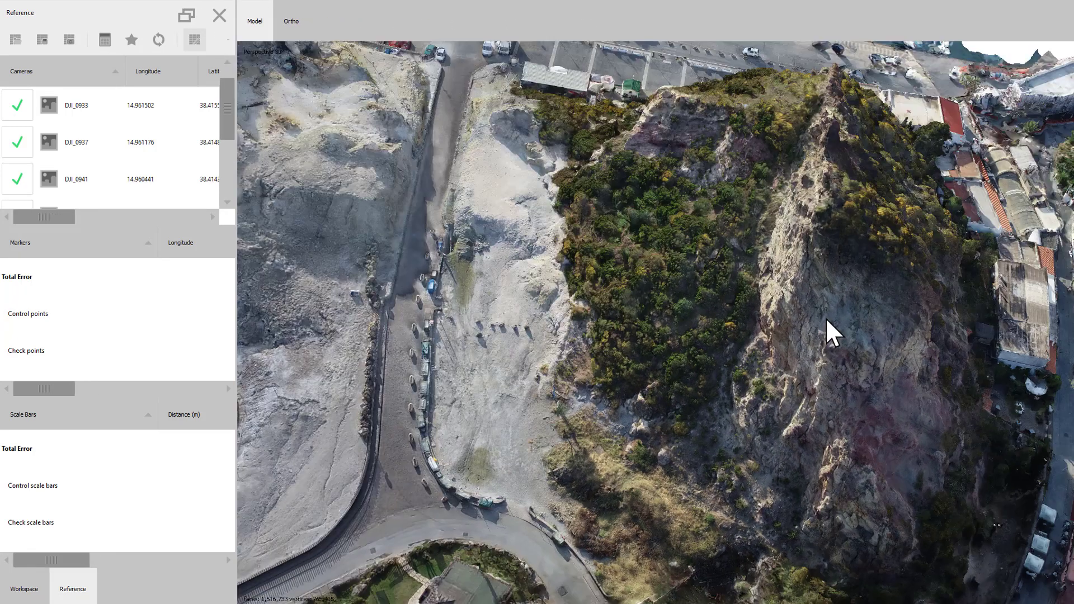